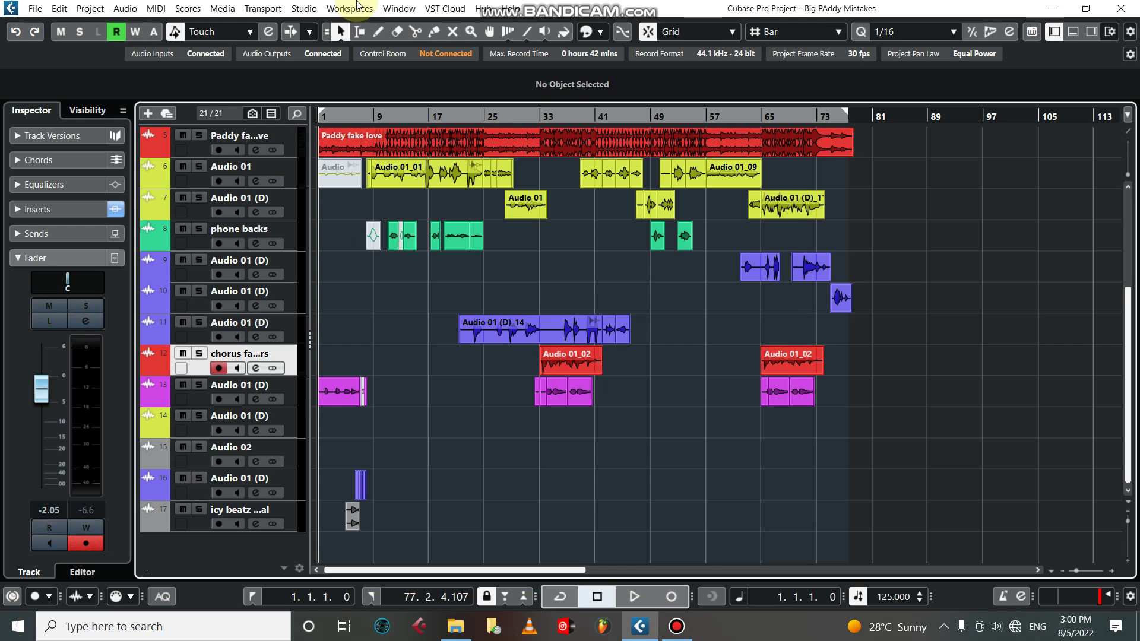
Play the project from the start and stop it near bar 41 (41.3.2.92)
click(360, 116)
key(Home)
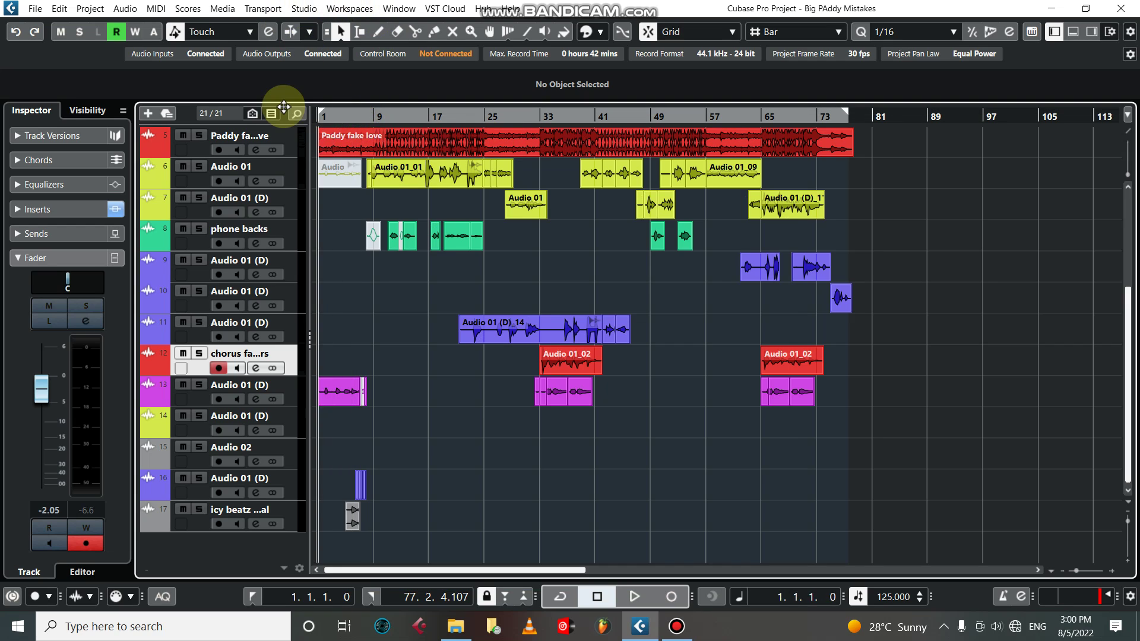
key(space)
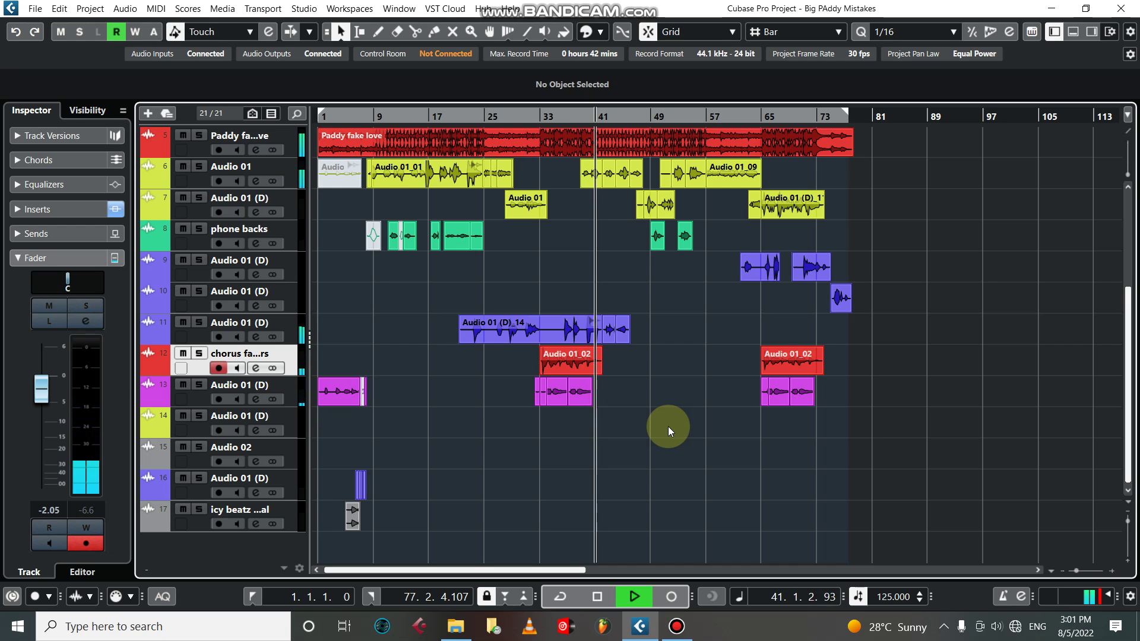
key(space)
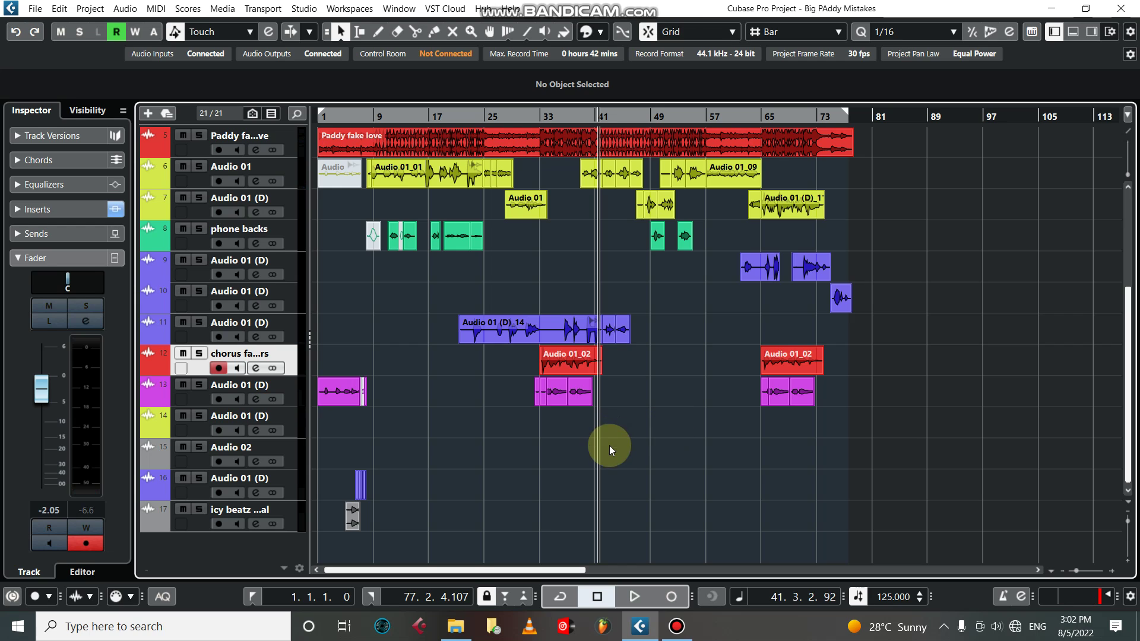
Select Audio 01 and show its Channel Settings with the Auto-Tune Access, StudioEQ and Chorus inserts
scroll(446, 387, up, 6)
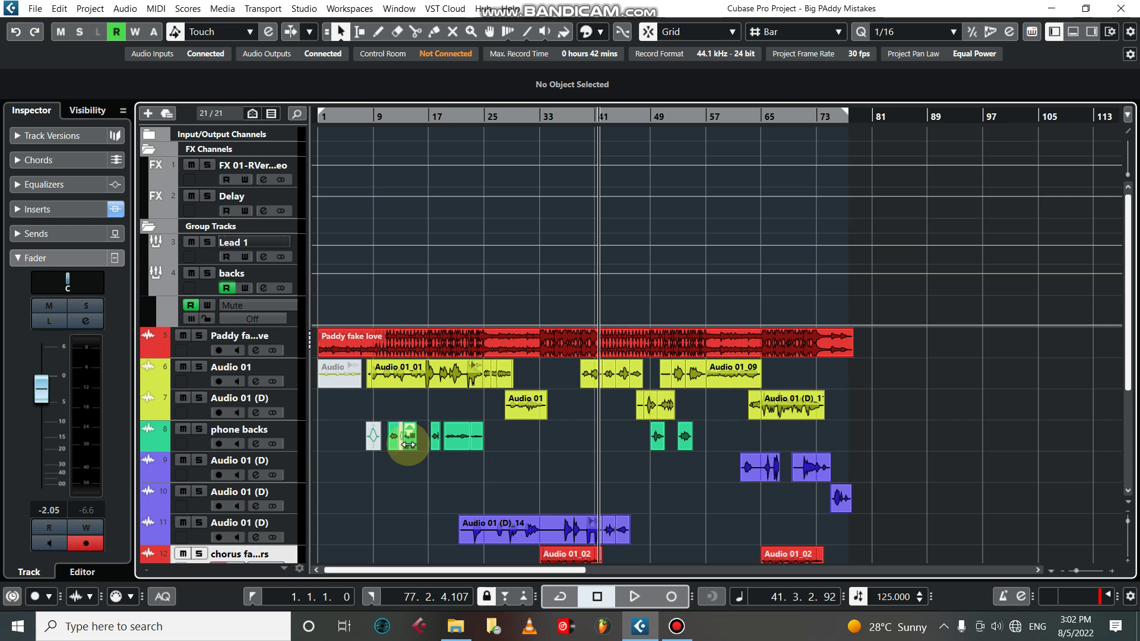
right_click(277, 372)
click(366, 6)
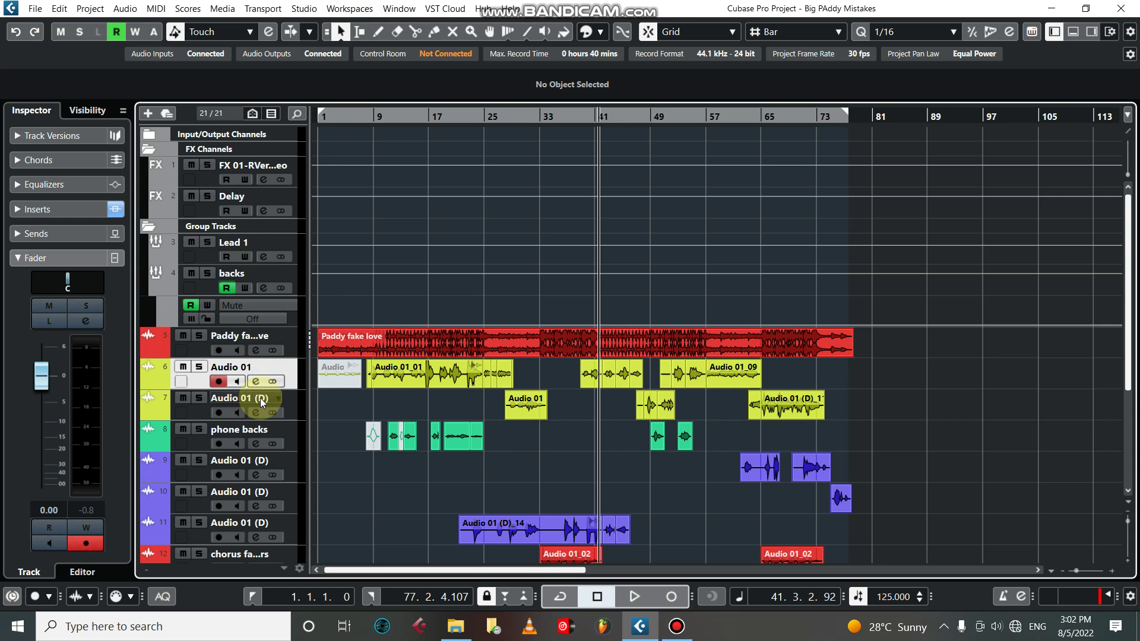
click(257, 382)
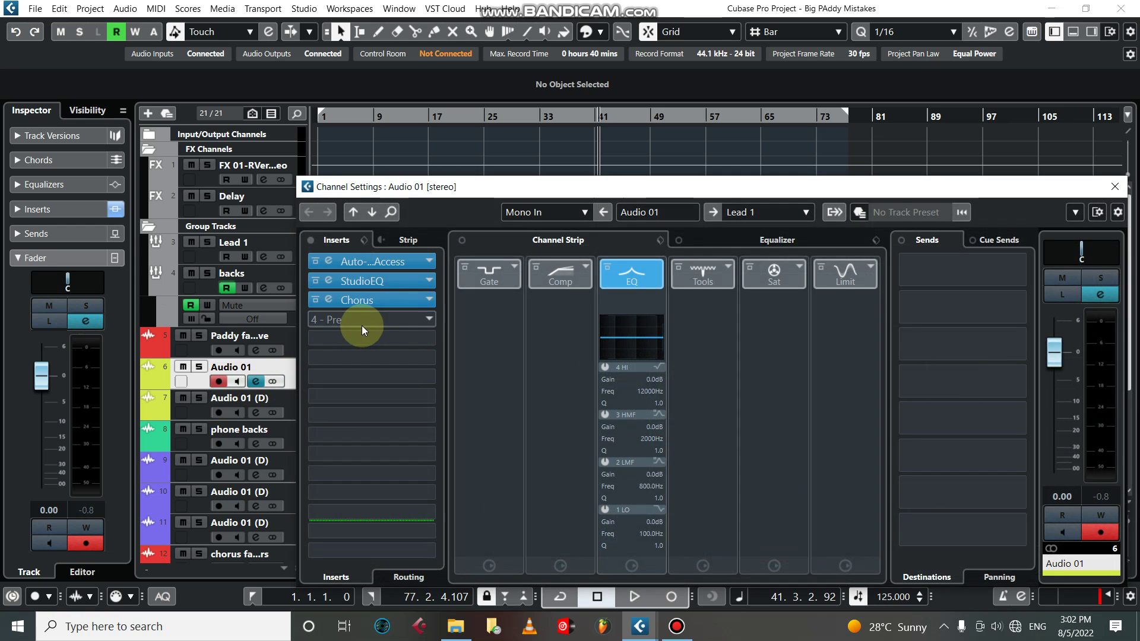
drag(428, 186, 516, 199)
click(463, 278)
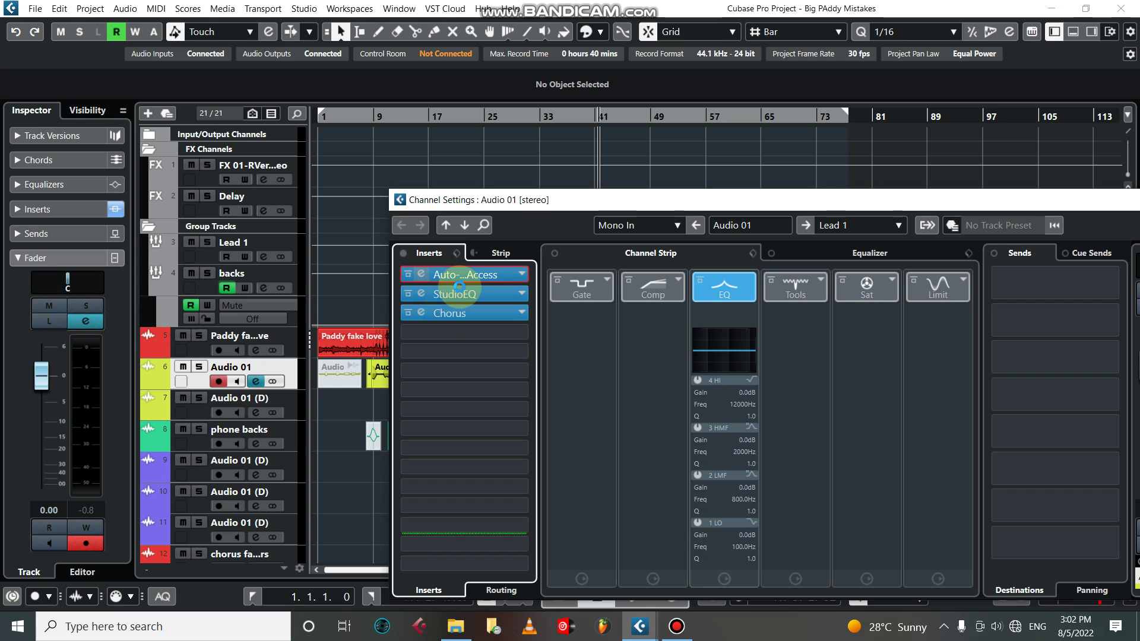
Open Auto-Tune Access (D Major), play from bar 14, stop, and close the plug-in window
click(461, 275)
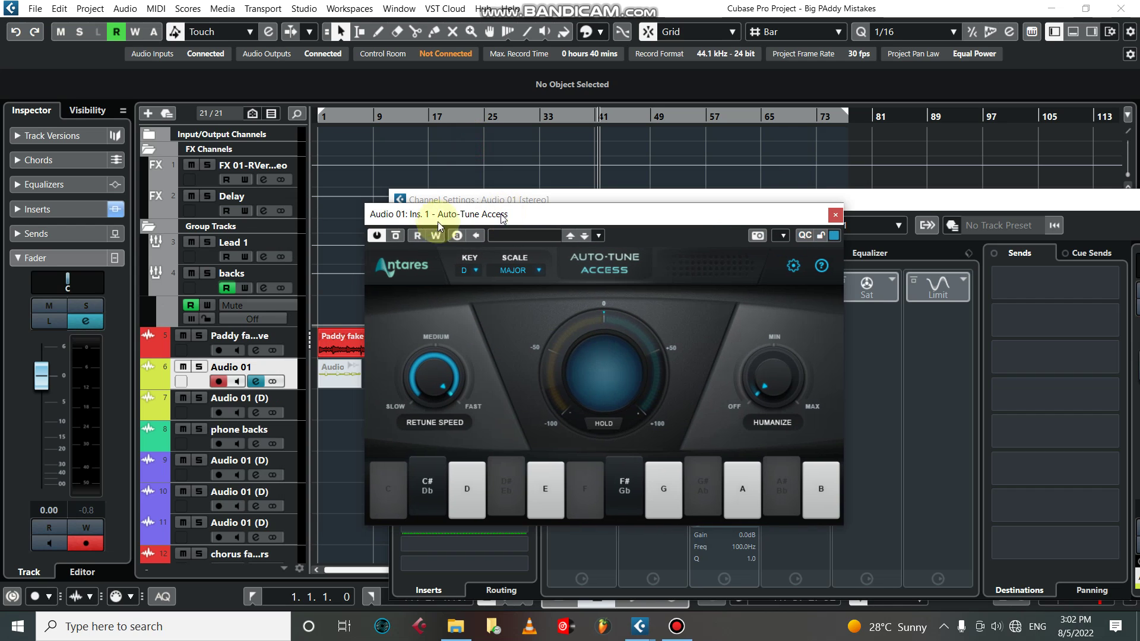
click(407, 116)
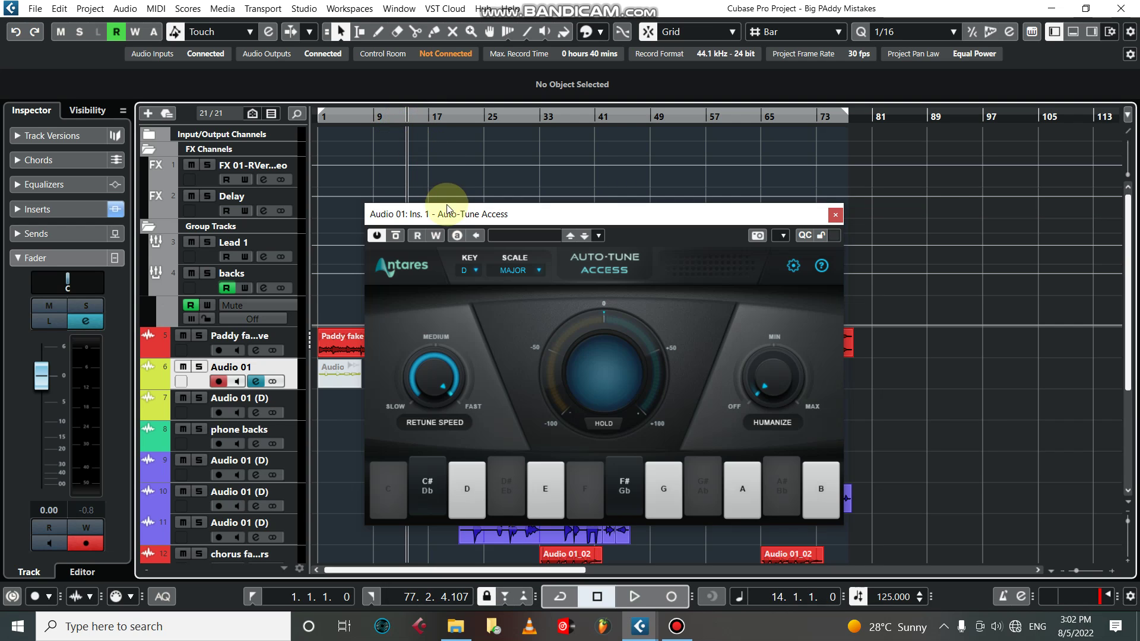
key(space)
drag(453, 211, 442, 202)
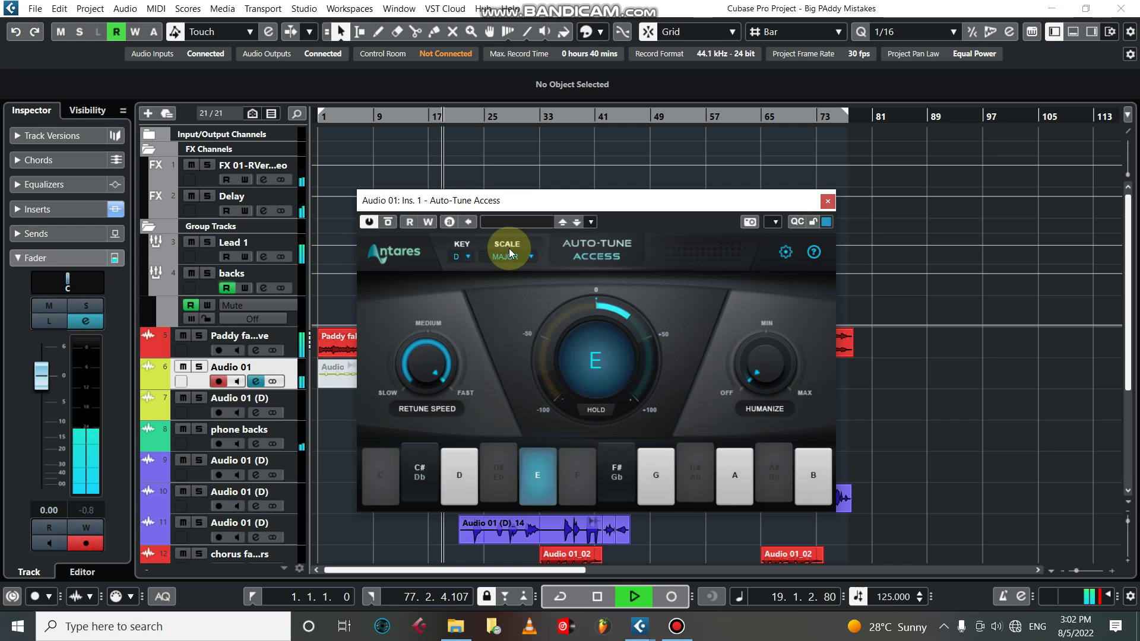
click(598, 598)
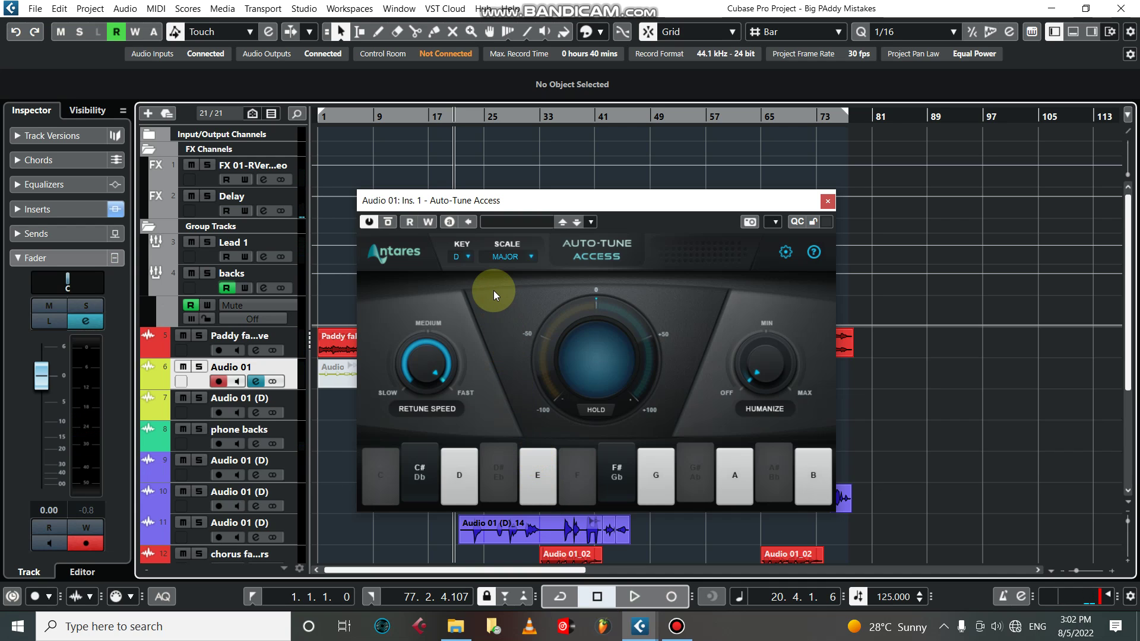
click(826, 193)
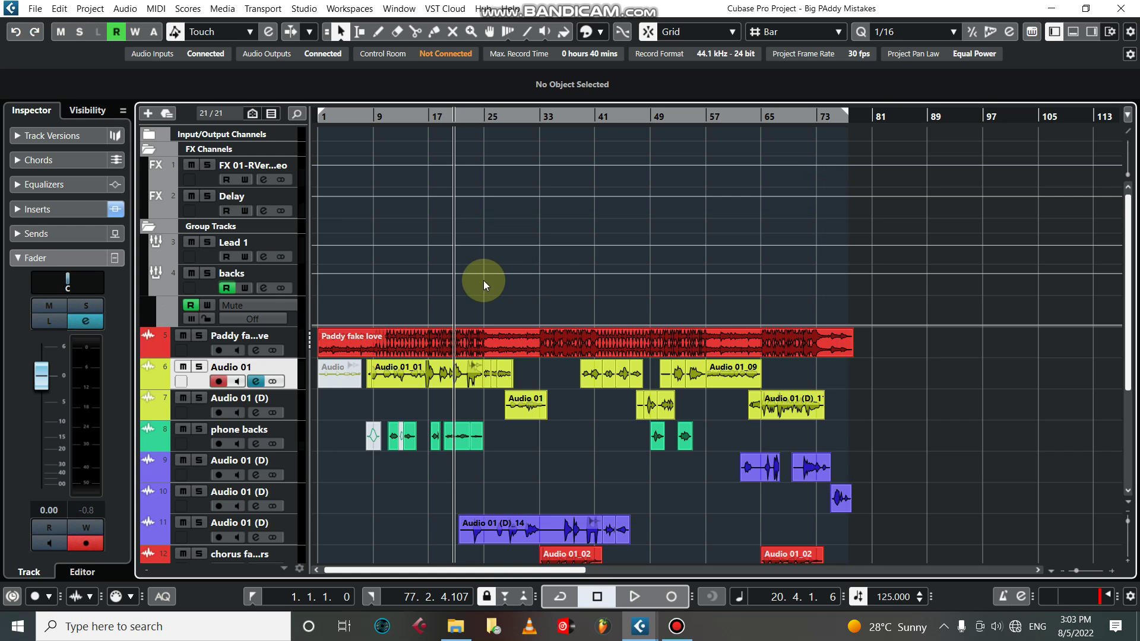
Open Audio 01's StudioEQ and play the track, switching the spectrum display off and back on
click(259, 382)
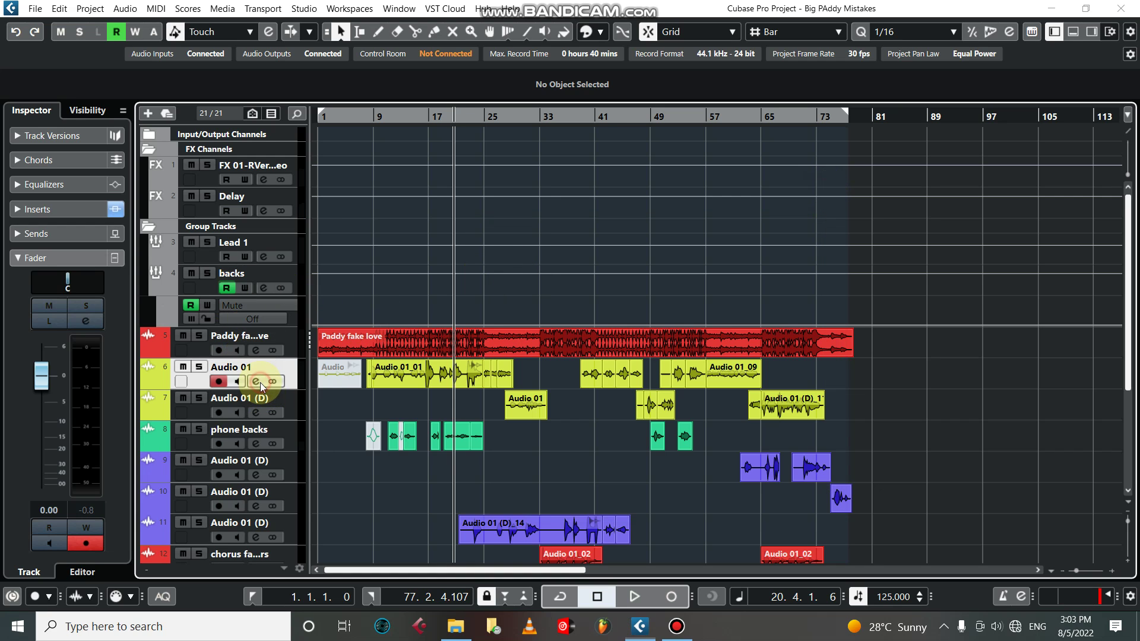
click(479, 298)
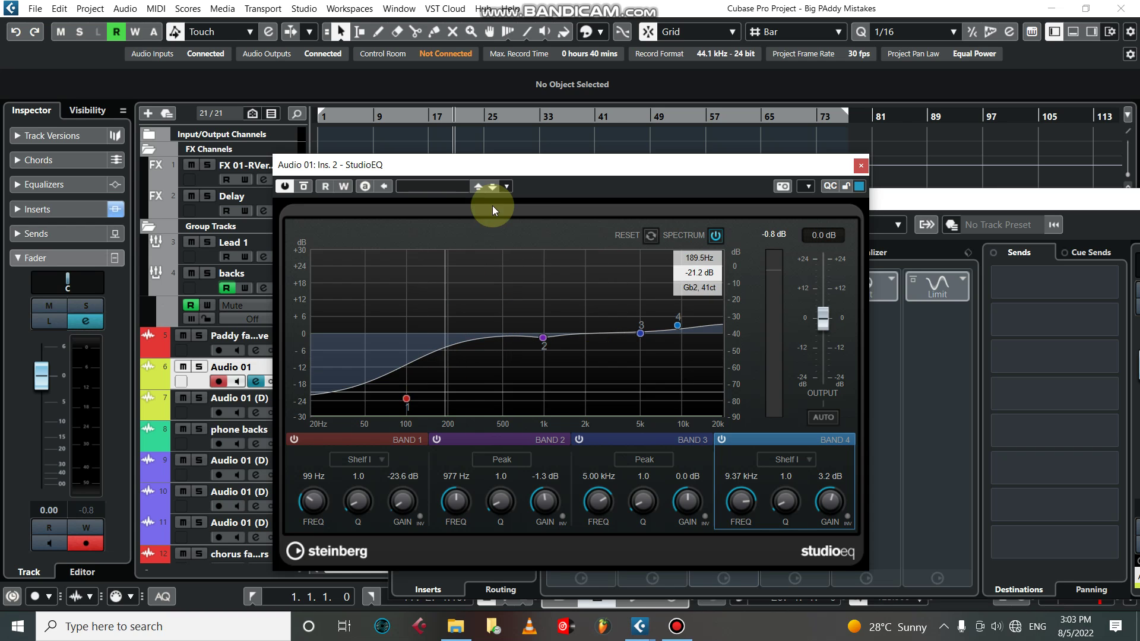
drag(524, 169, 548, 157)
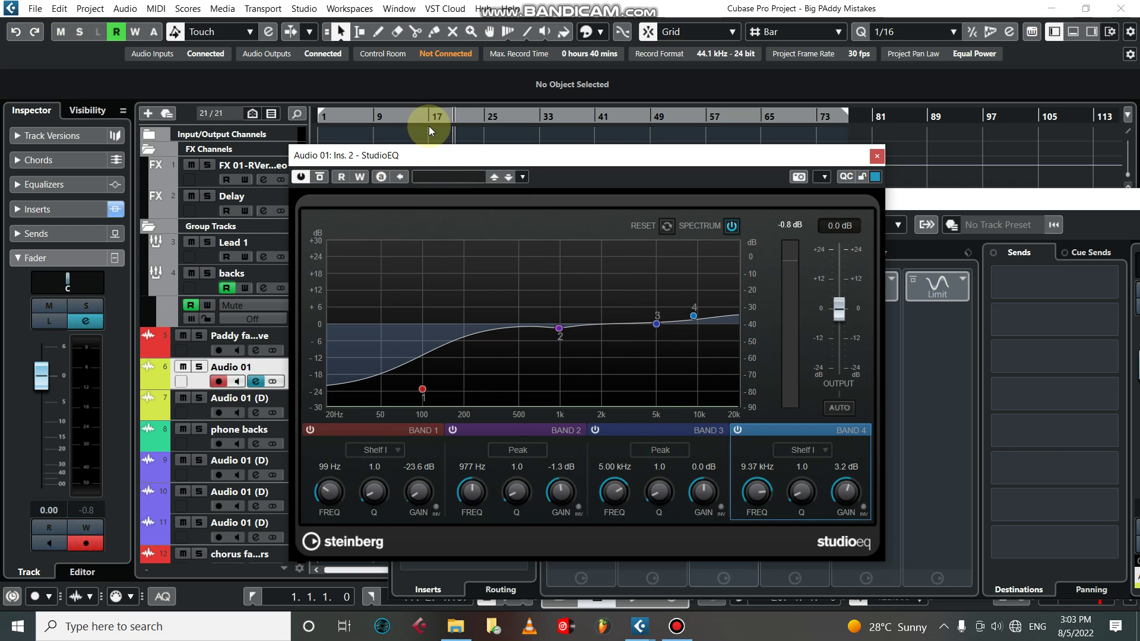
key(space)
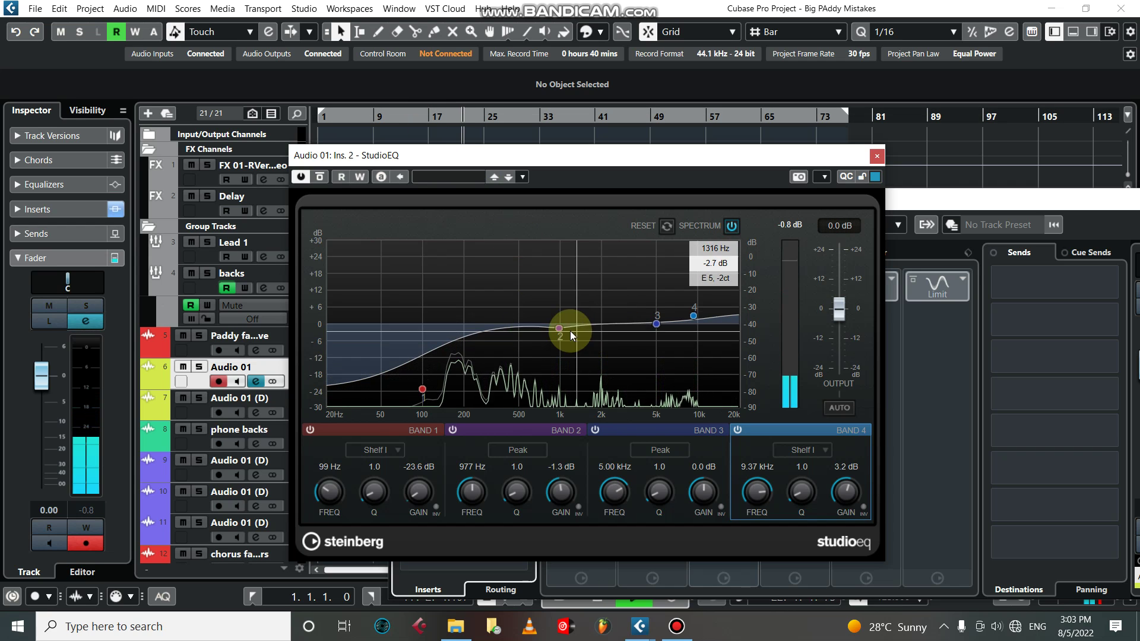
click(732, 229)
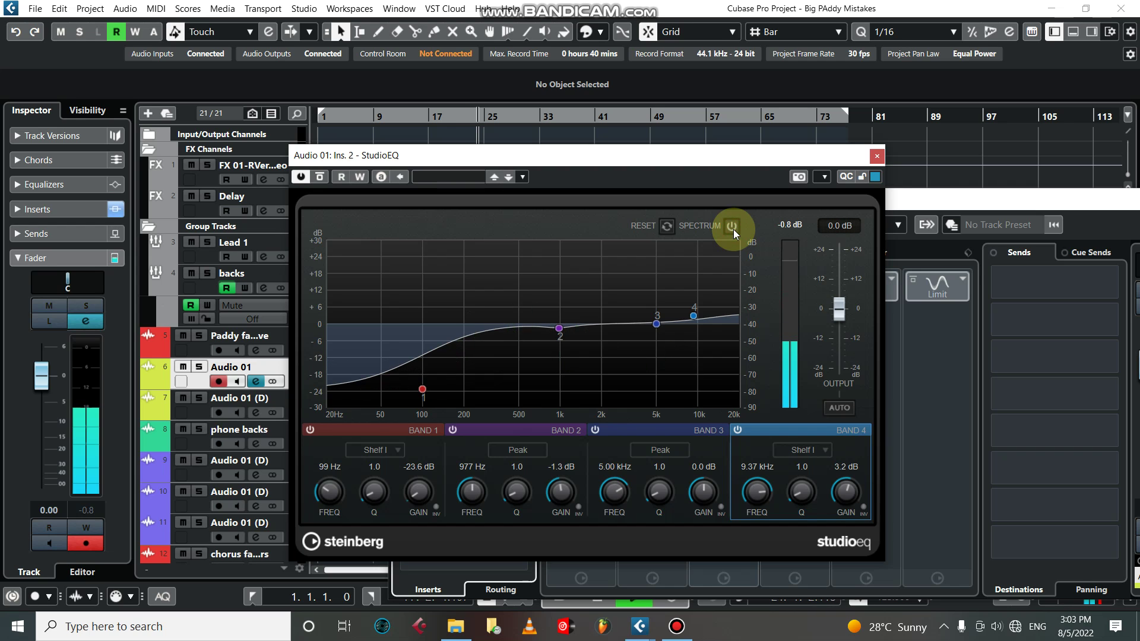
click(732, 230)
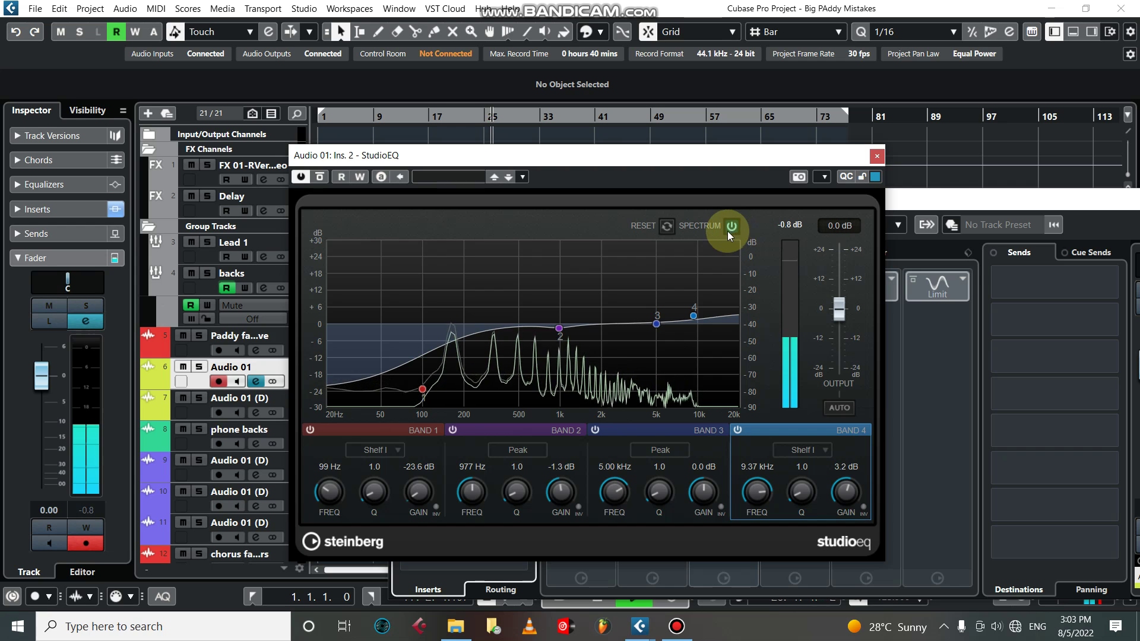
Close the StudioEQ, then open the Chorus insert on Audio 01 and close it again
click(877, 155)
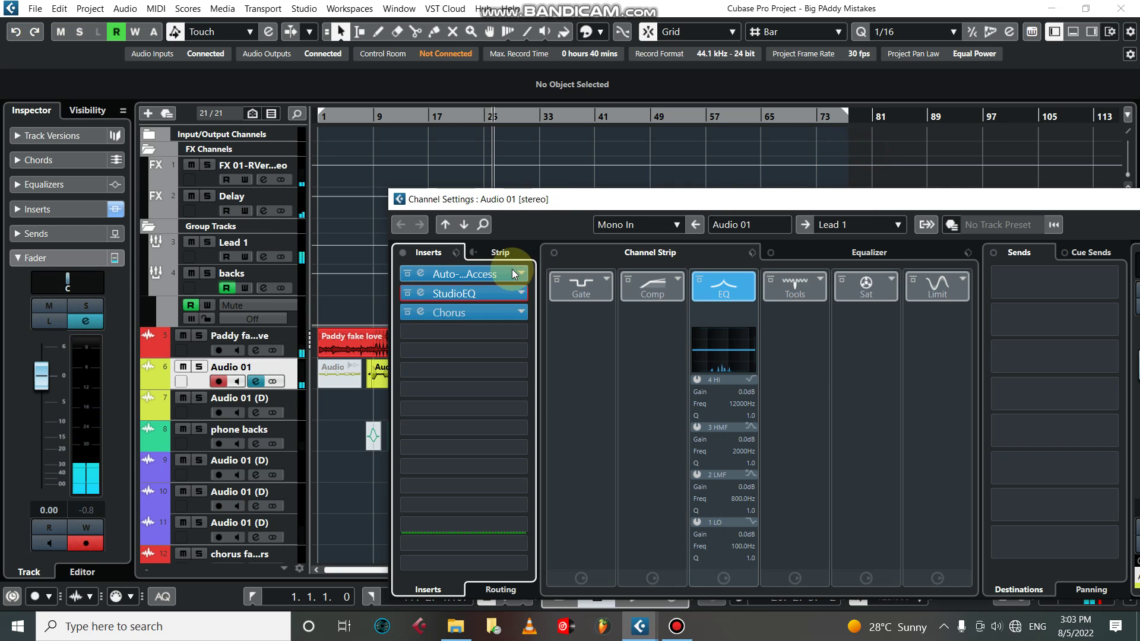
click(454, 312)
click(738, 360)
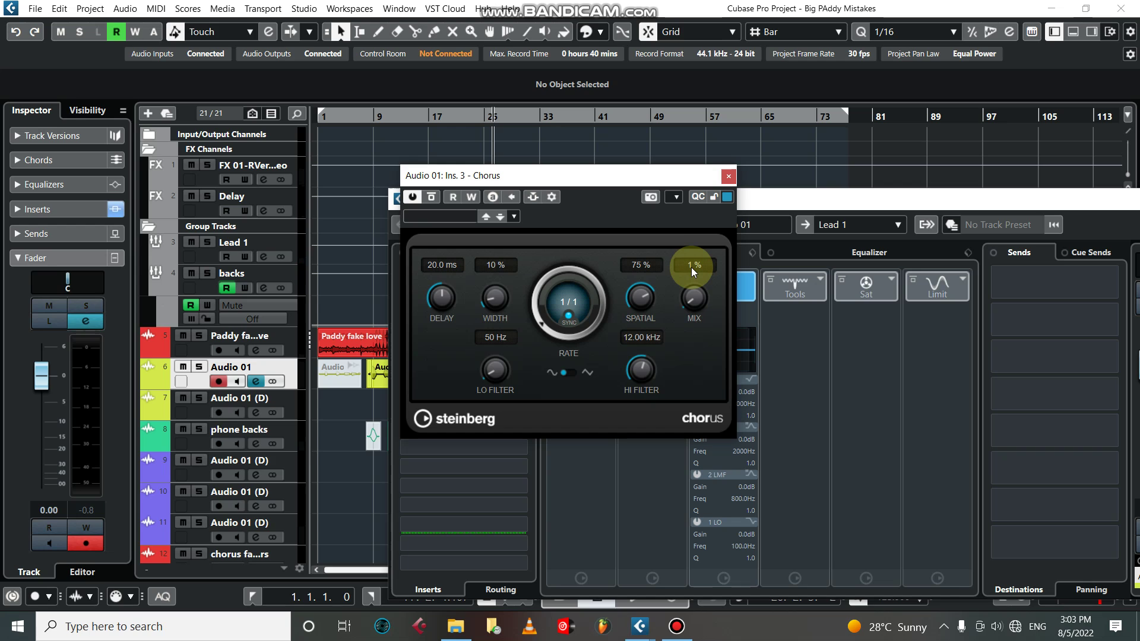
click(728, 177)
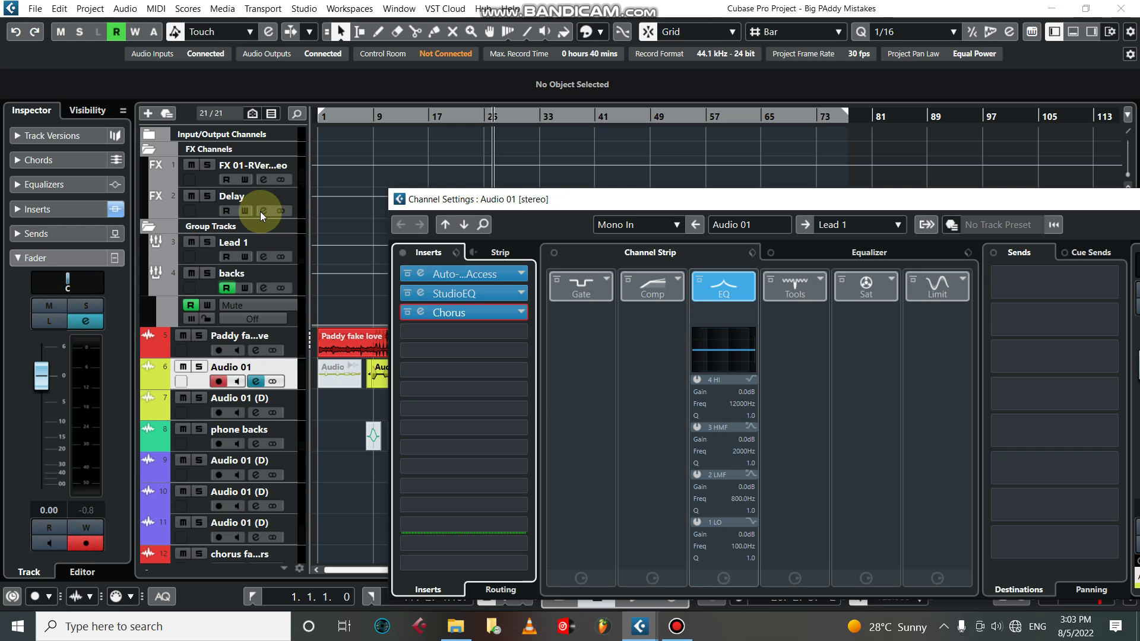
Show Lead 1's Channel Settings with eight inserts and sends to FX 01-RVerb and Delay
click(262, 241)
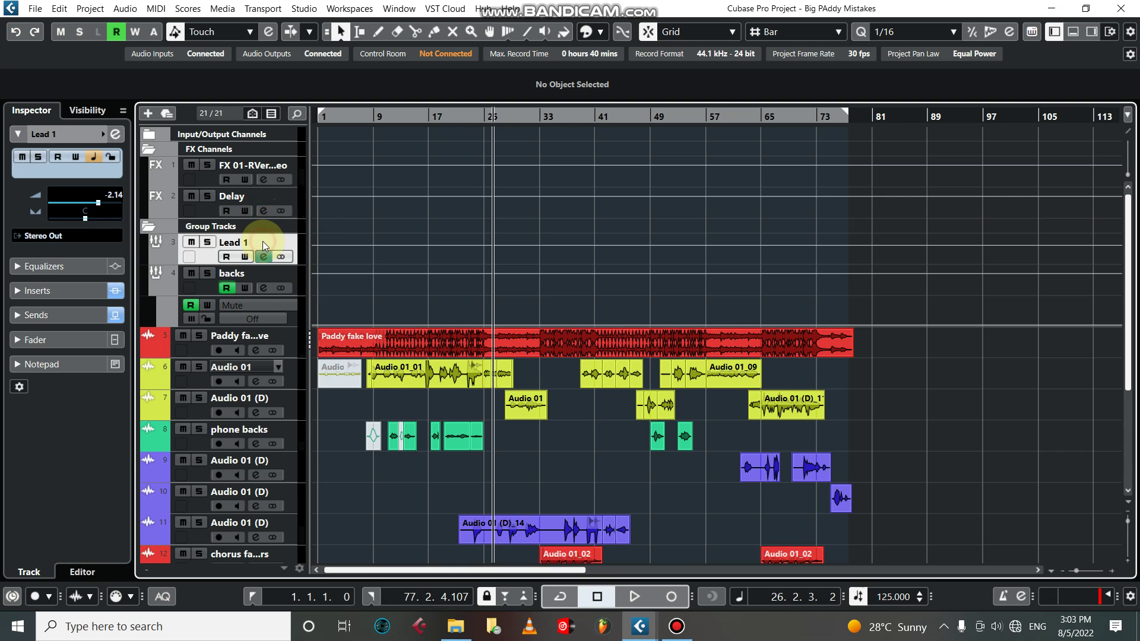
click(115, 136)
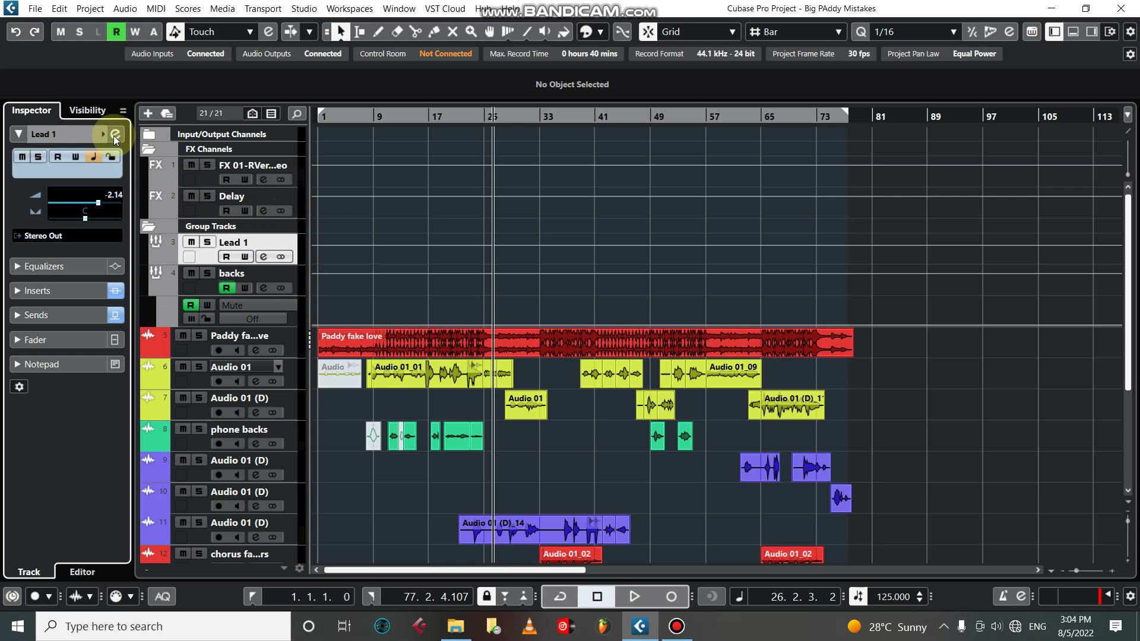
click(116, 137)
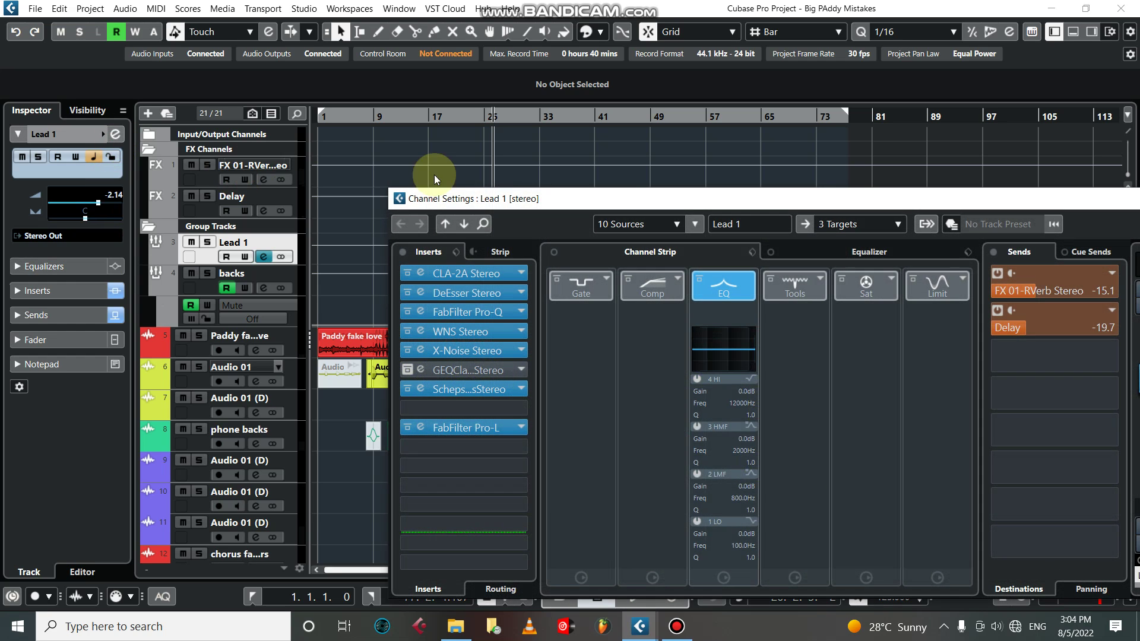
drag(627, 201, 570, 176)
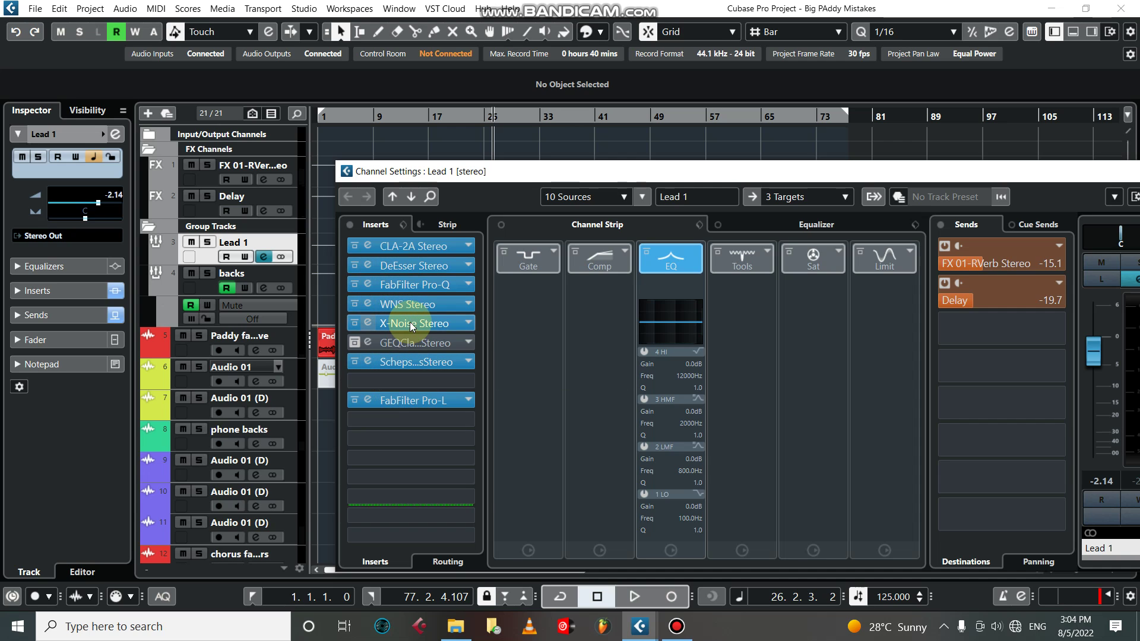
click(411, 247)
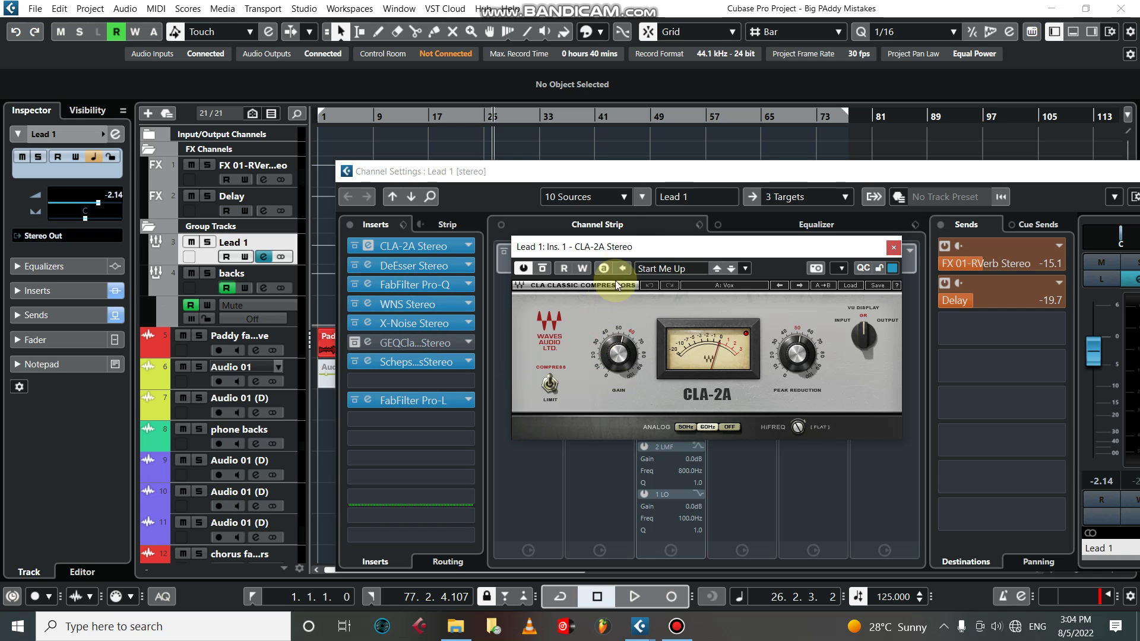
drag(632, 249, 536, 290)
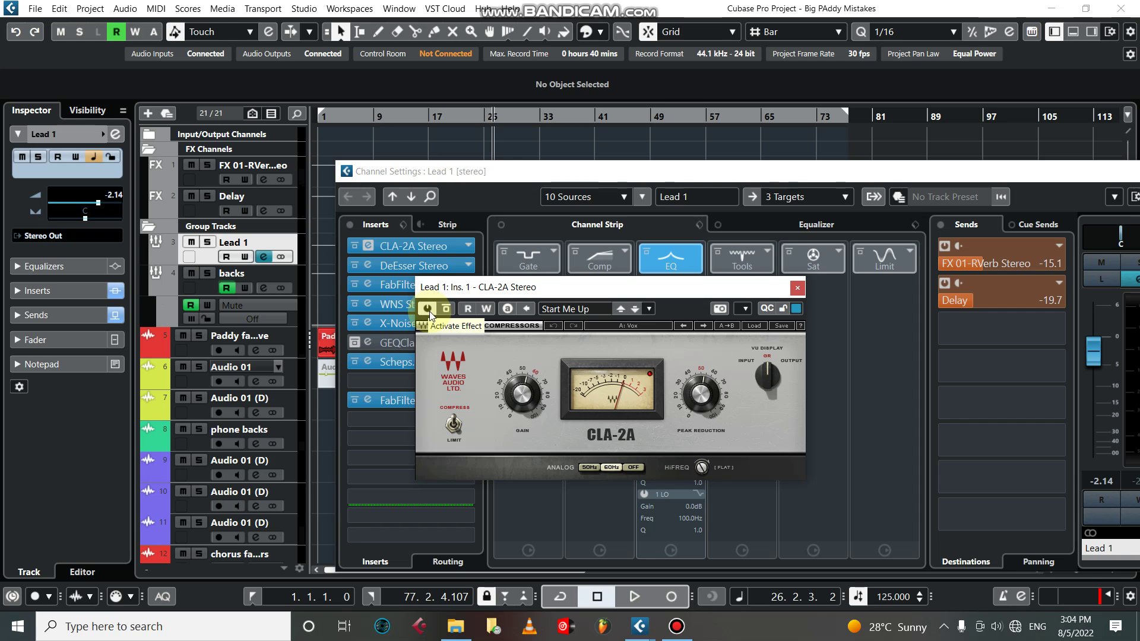
click(429, 312)
key(space)
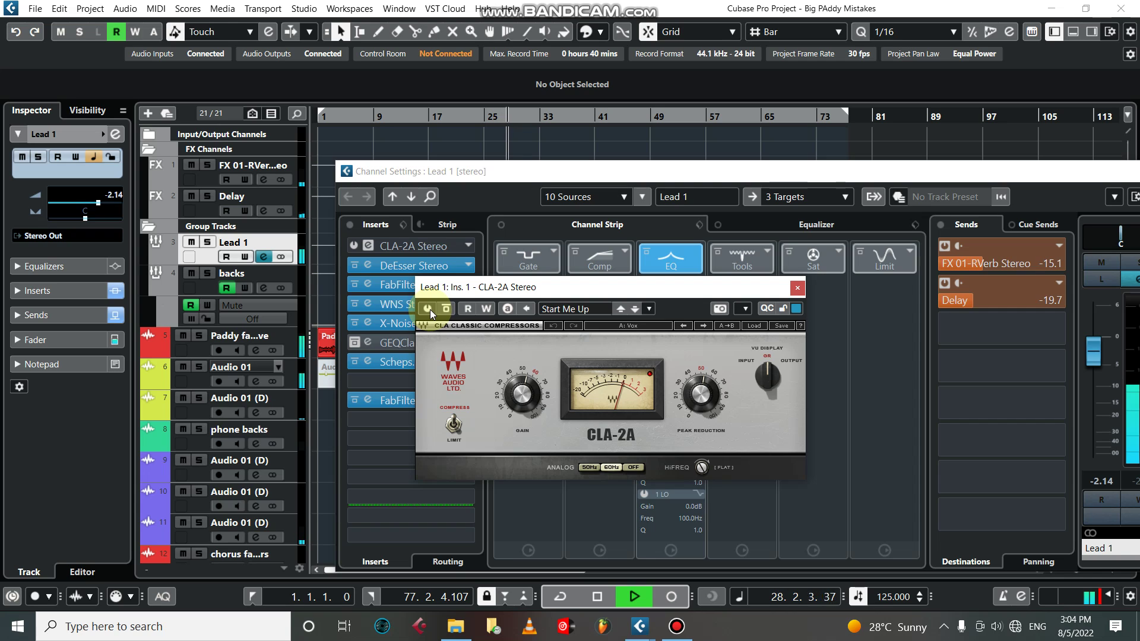
key(space)
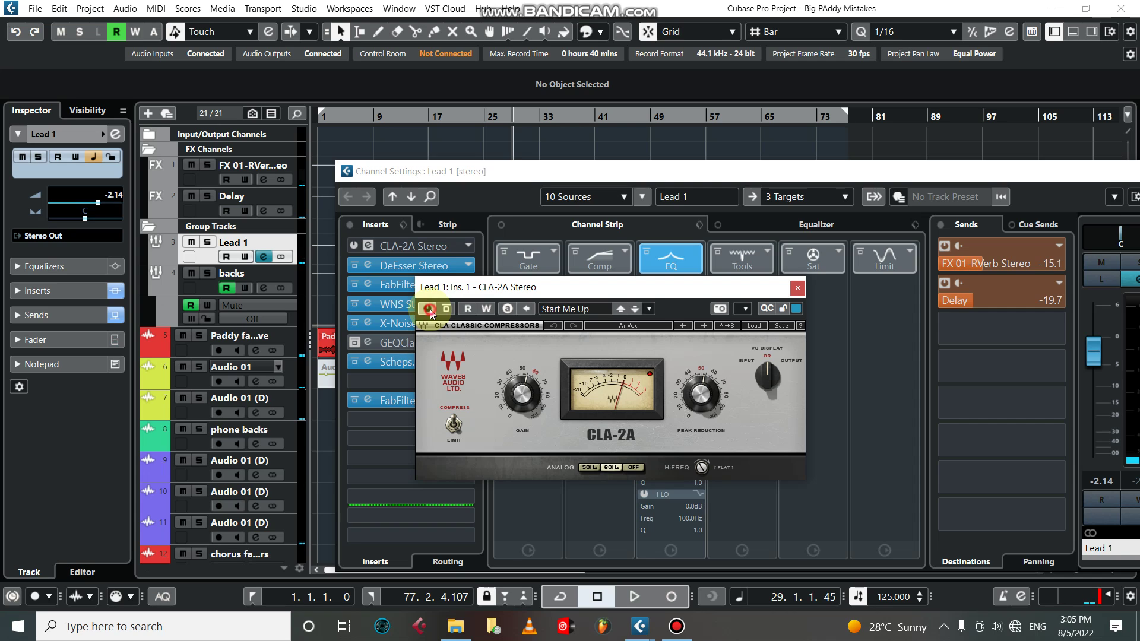
click(428, 309)
key(space)
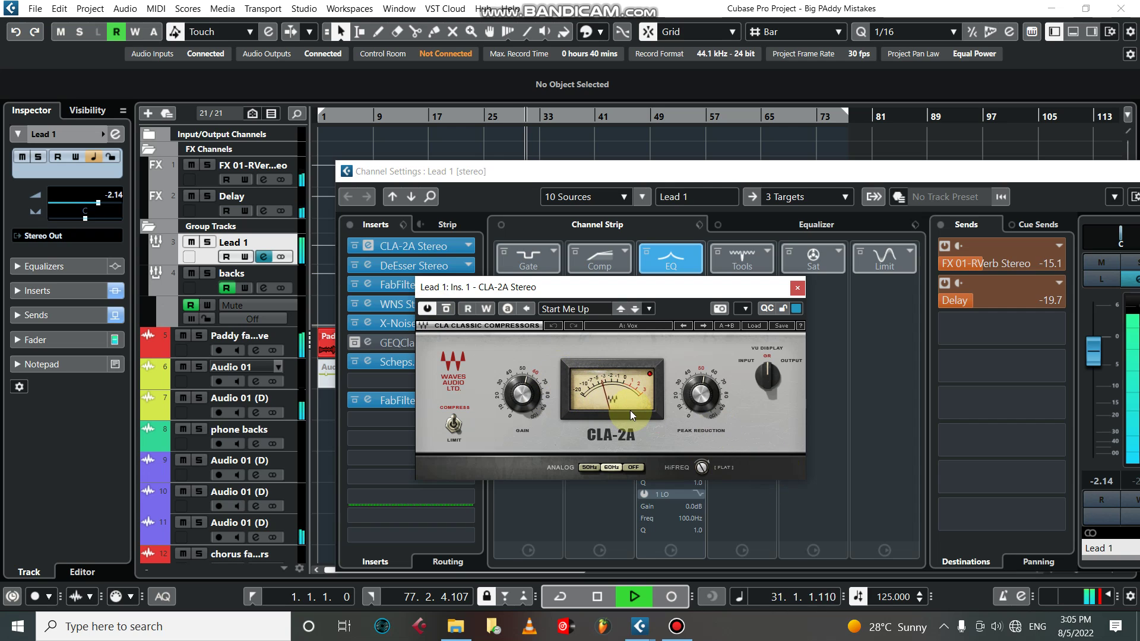
key(space)
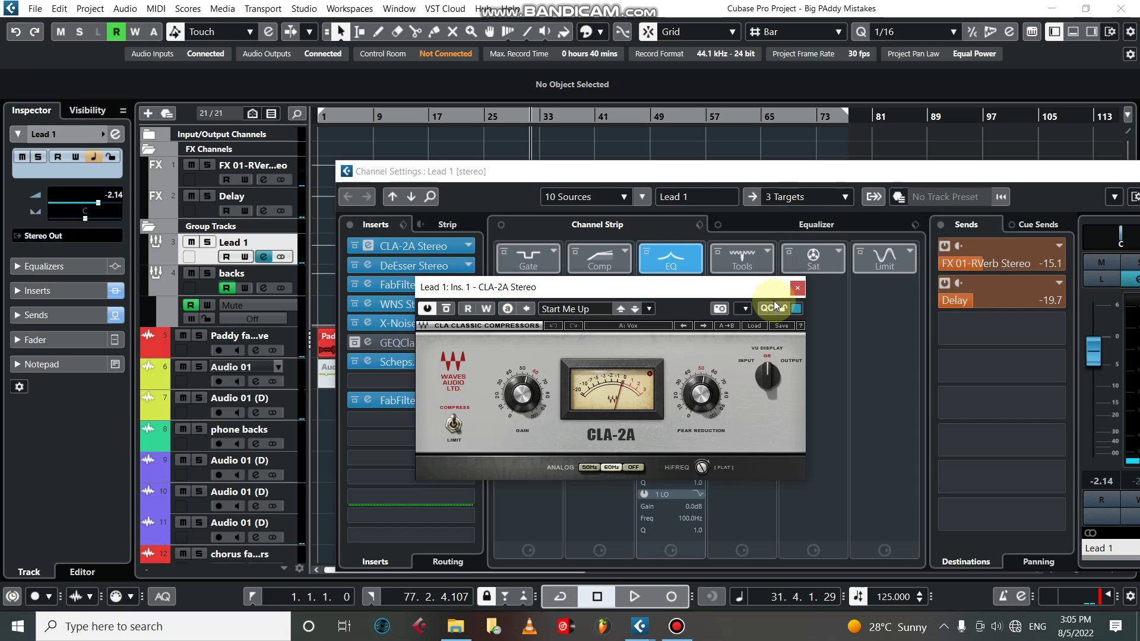
click(797, 288)
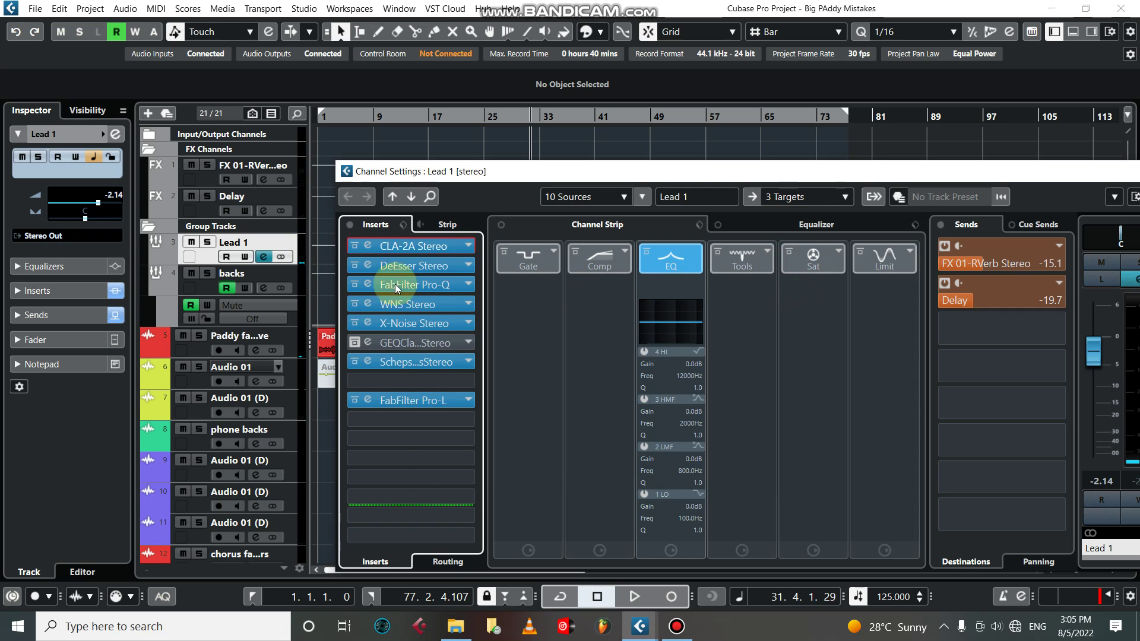
Open the DeEsser on Lead 1, look through its preset list, and close it
click(418, 266)
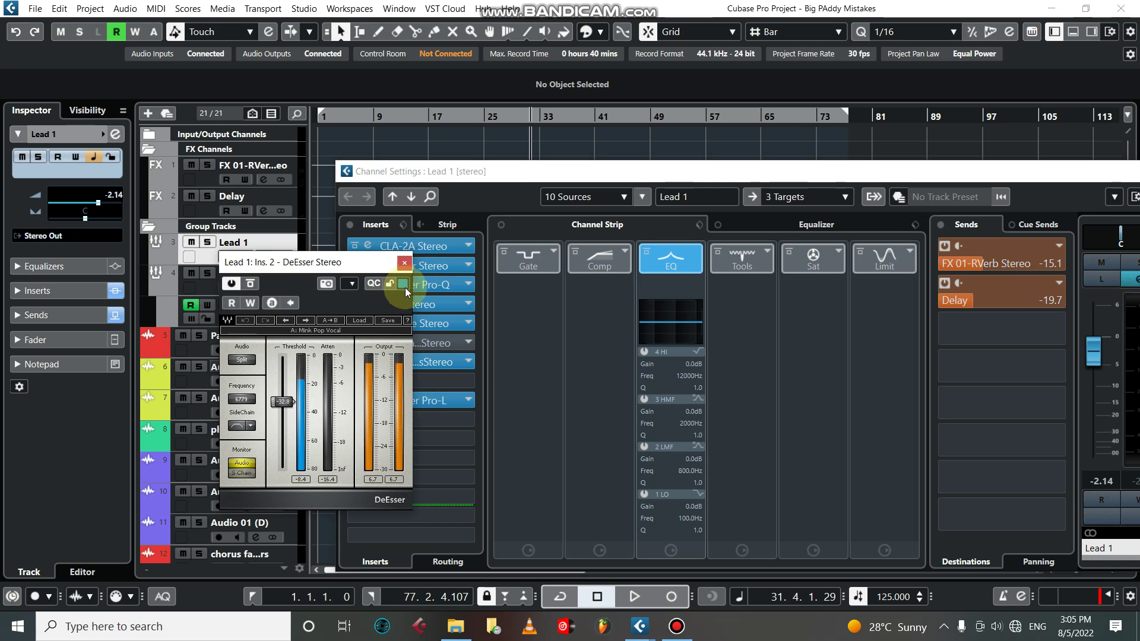
click(359, 319)
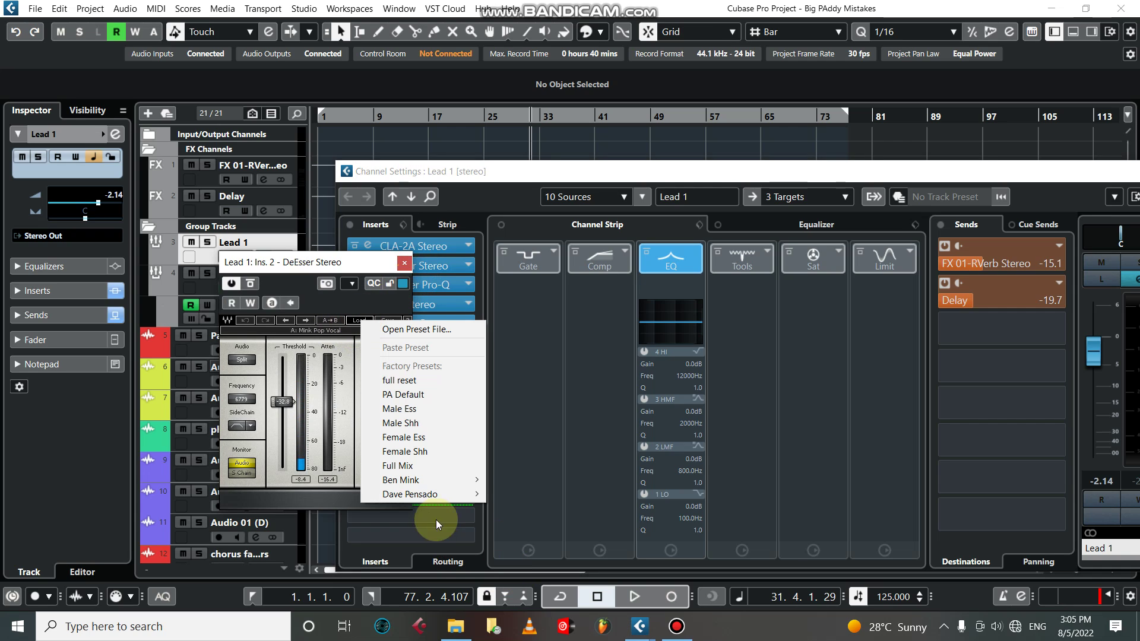
mouse_move(416, 480)
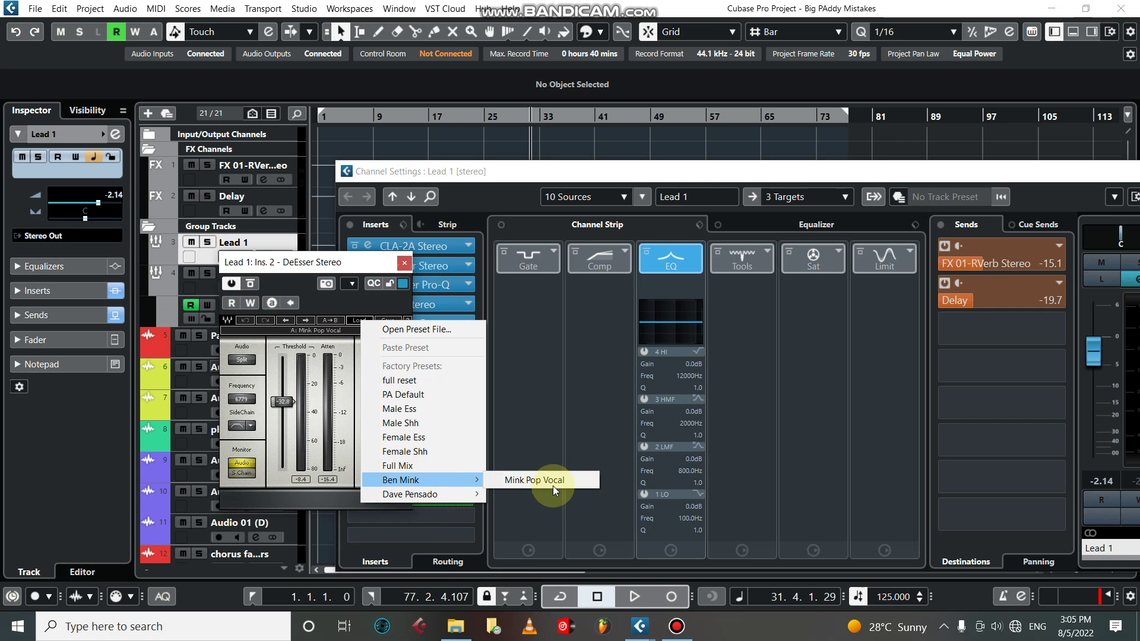
click(404, 263)
Open FabFilter Pro-Q and inspect its bands near 300 Hz, 1767 Hz and 9.6 kHz
click(407, 285)
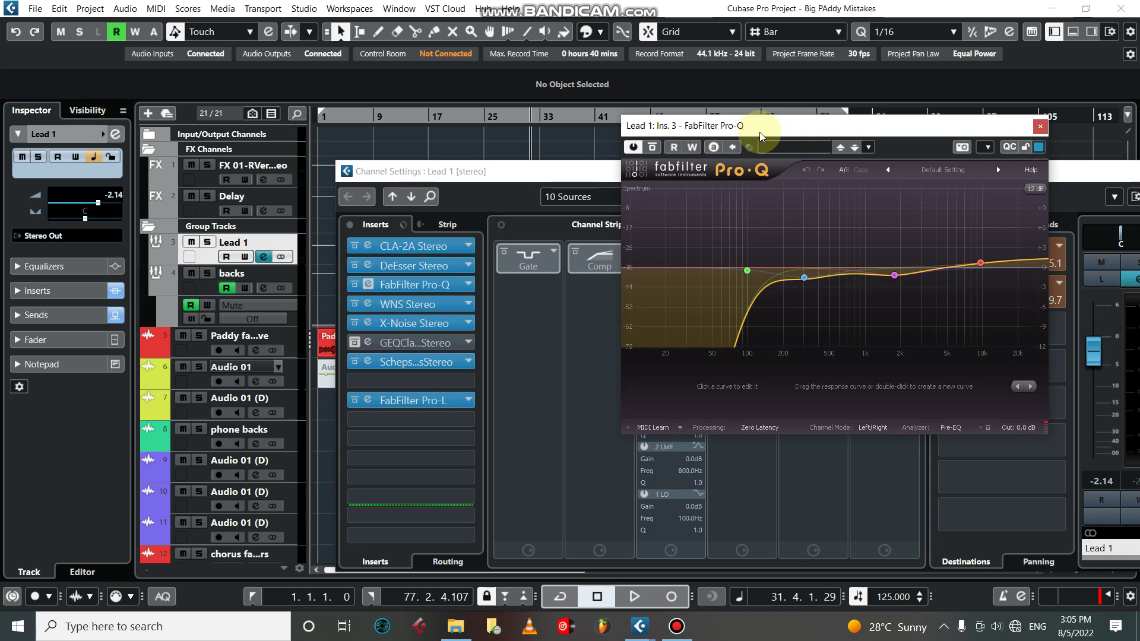
drag(760, 135, 440, 215)
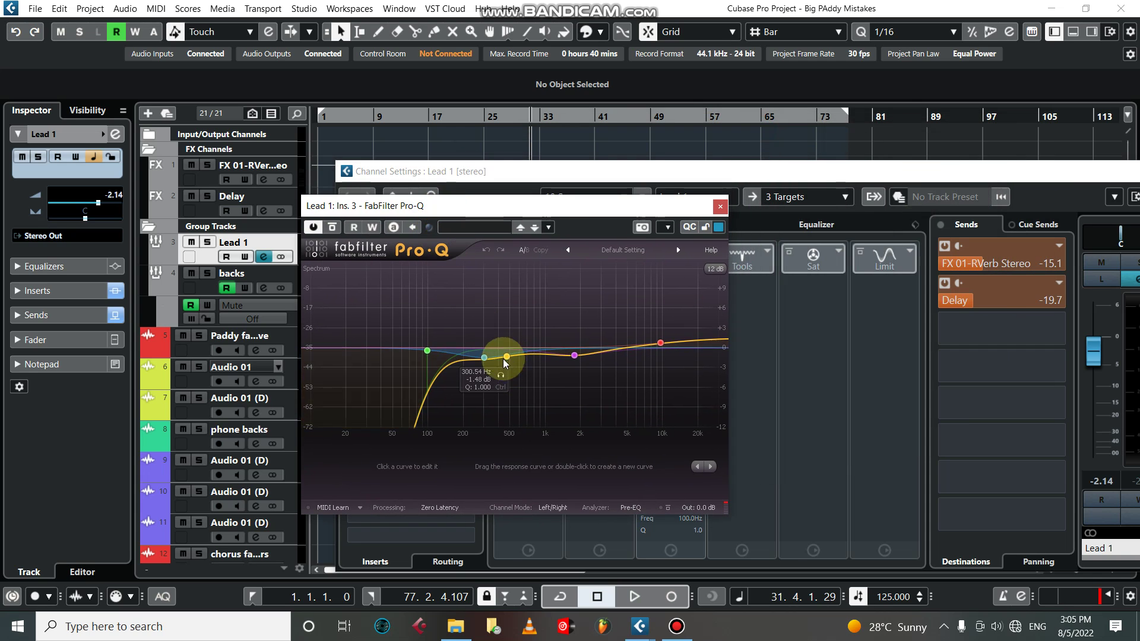
drag(500, 369, 429, 362)
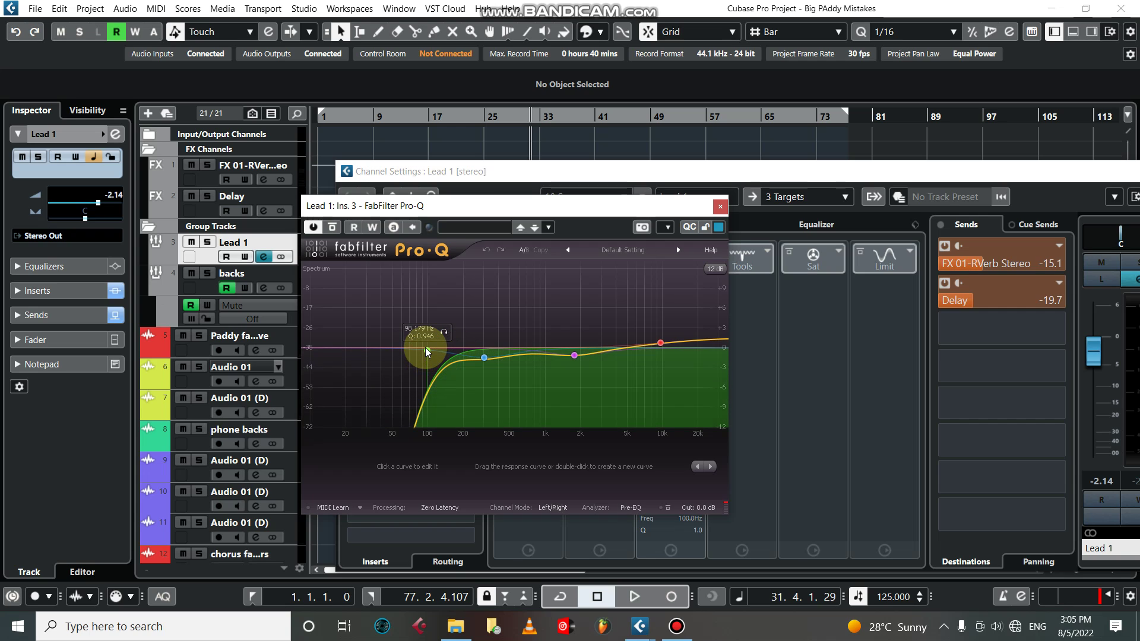
click(484, 358)
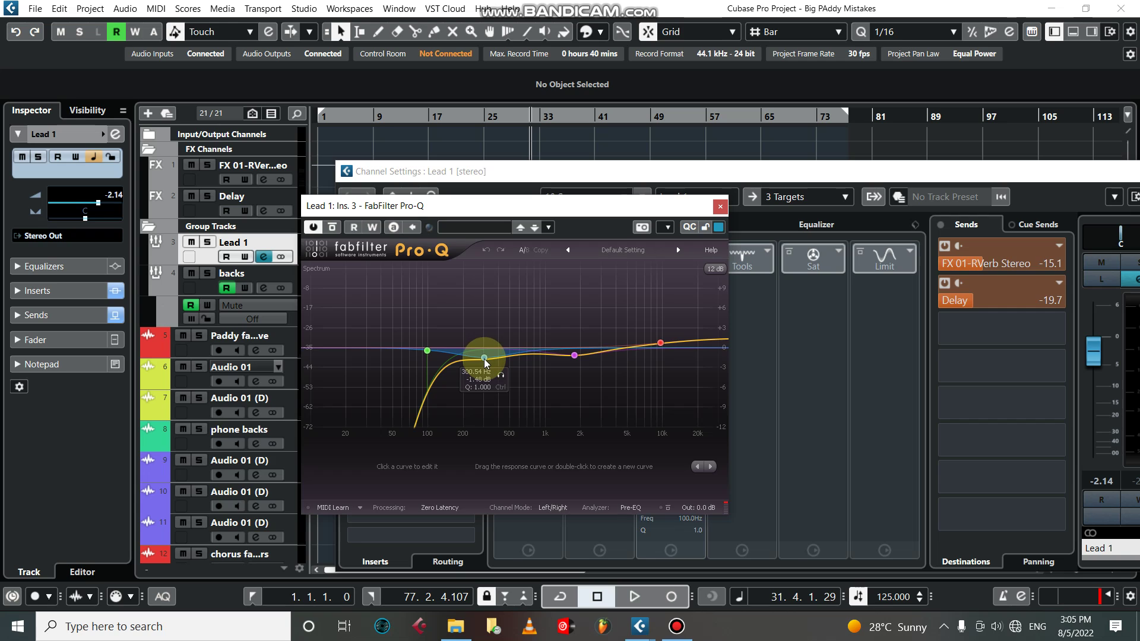
click(577, 358)
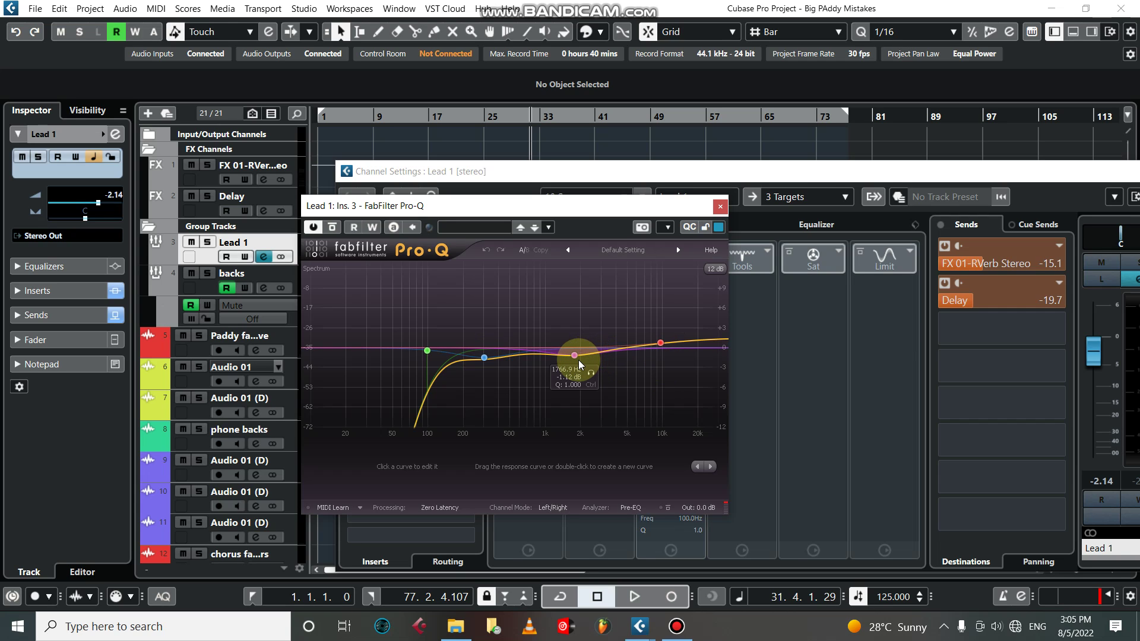
click(659, 343)
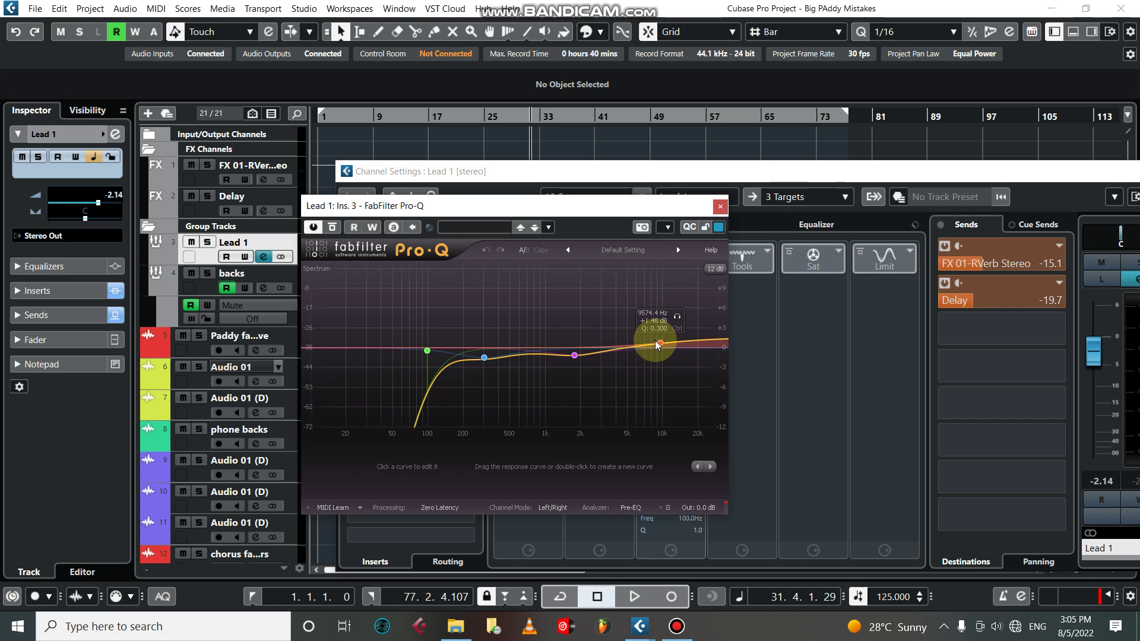
Close Pro-Q, open the WNS suppressor, then open X-Noise Stereo (threshold -3.1, reduction 18) beside it
click(718, 209)
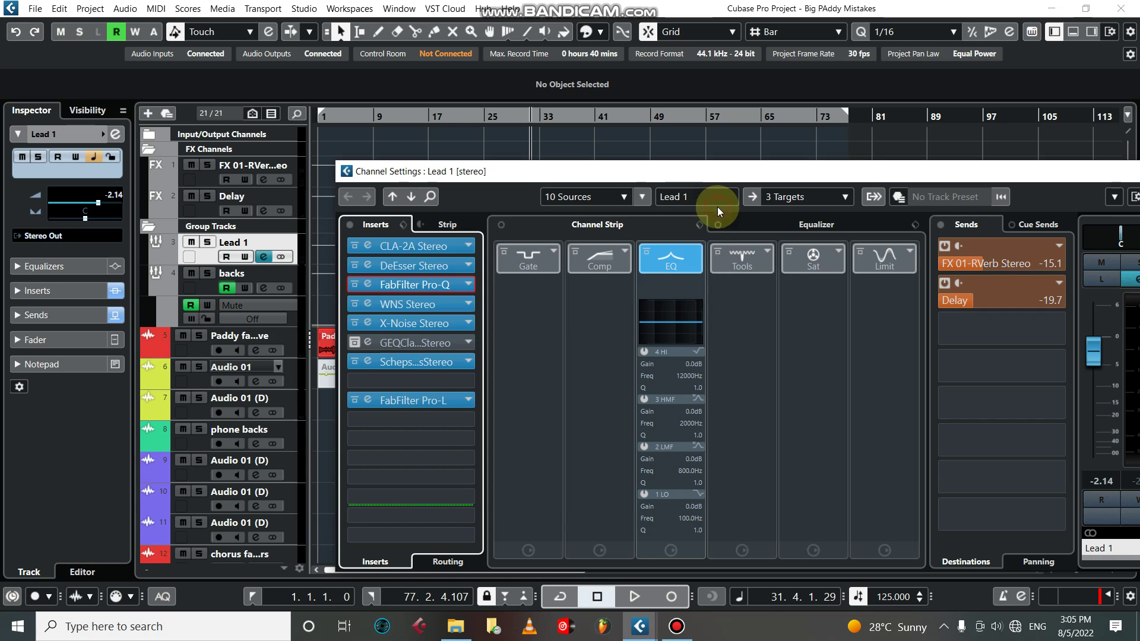
click(403, 307)
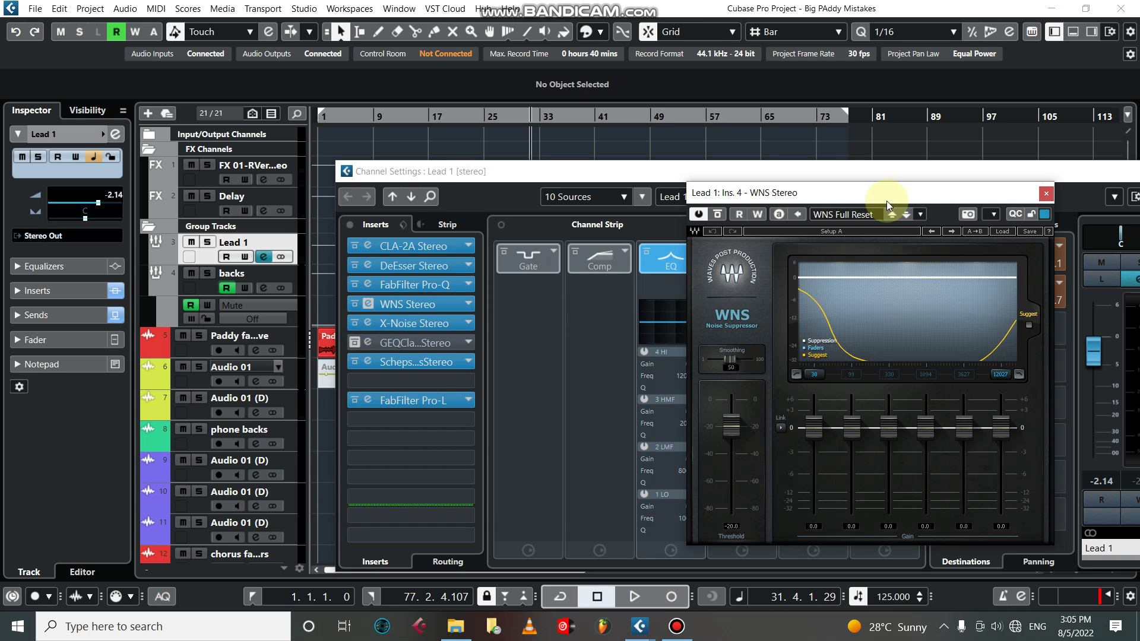
drag(894, 194, 750, 178)
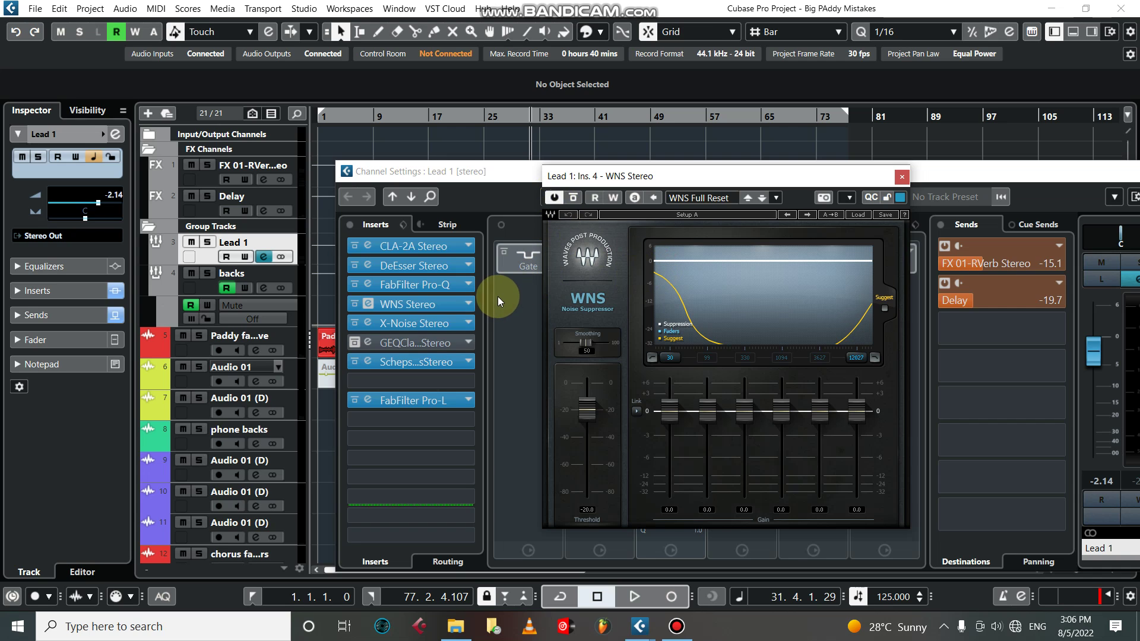
click(426, 329)
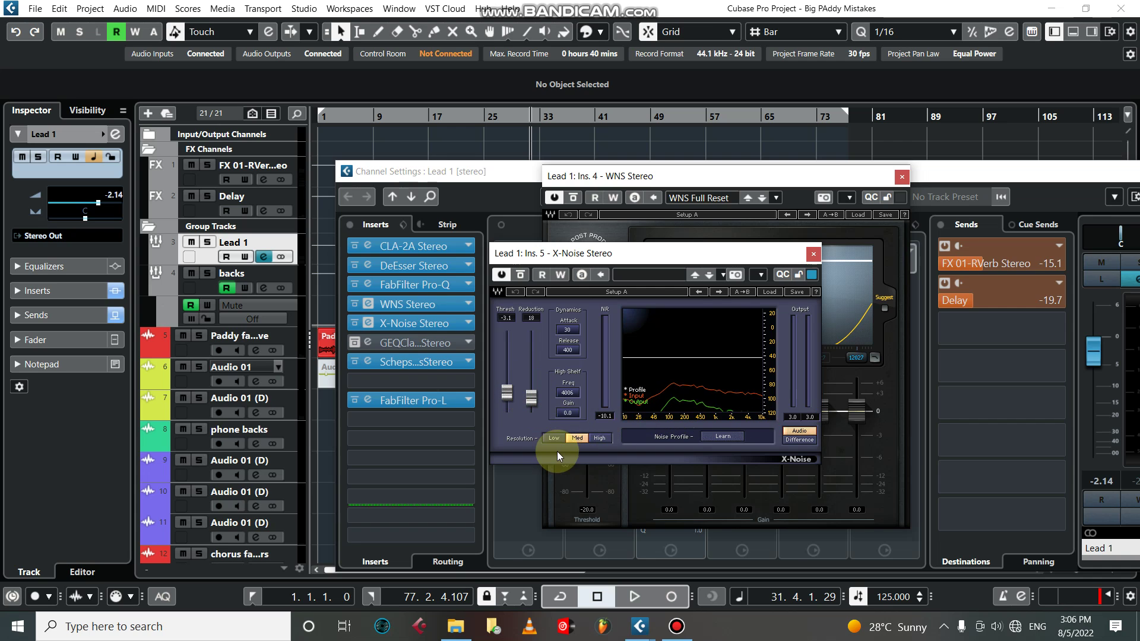
Open Scheps Parallel Particles on Lead 1 and compare playback with the effect toggled
click(444, 365)
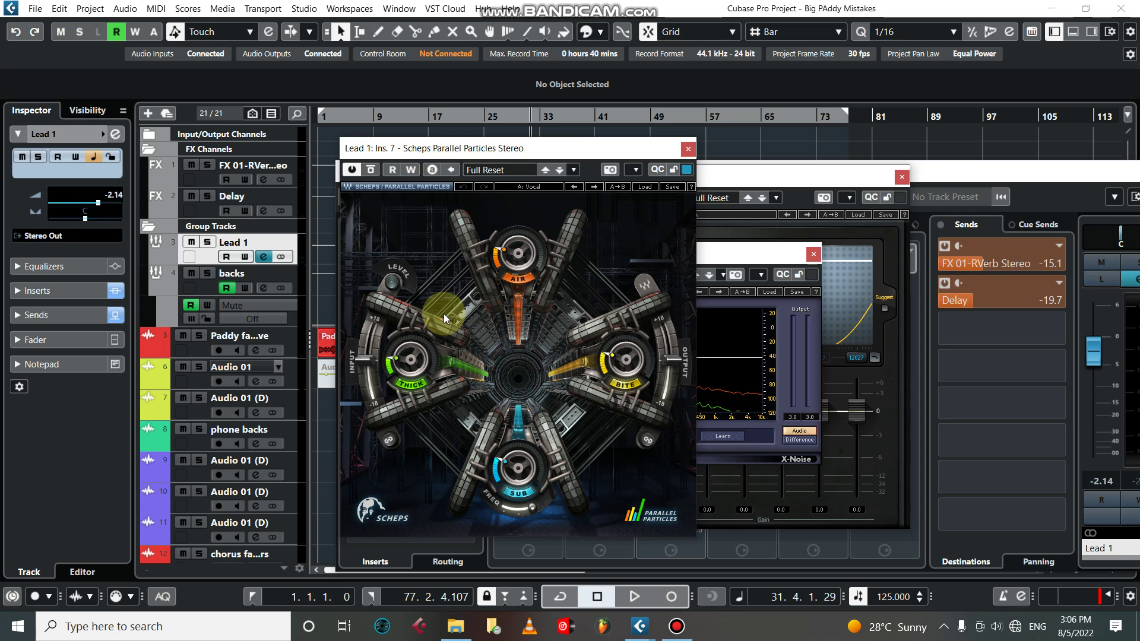
key(space)
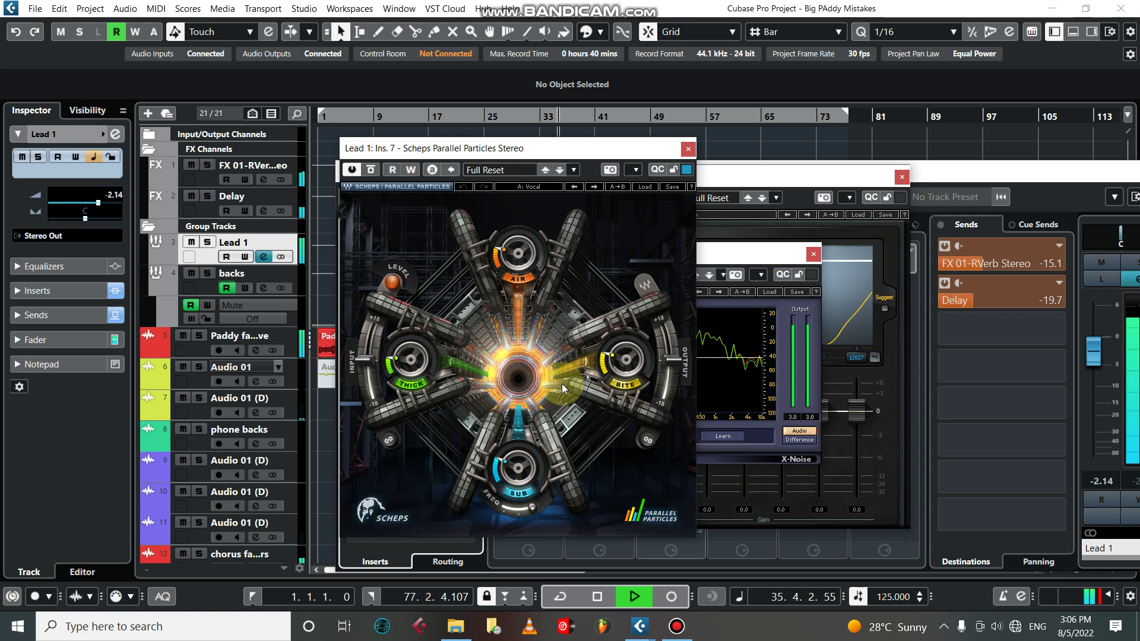
key(space)
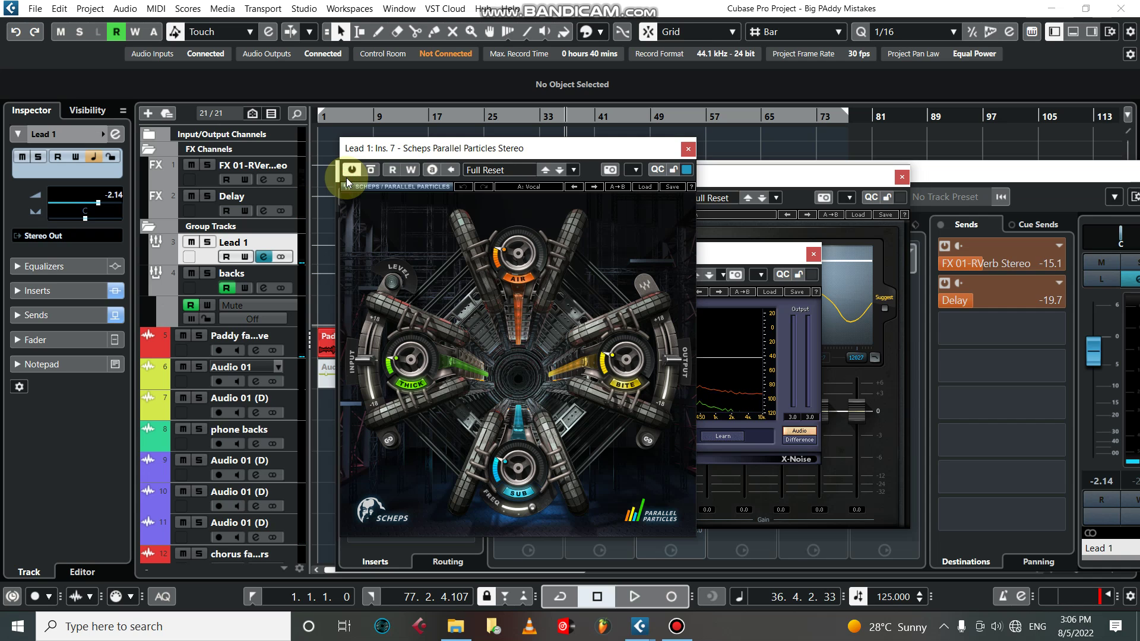
key(space)
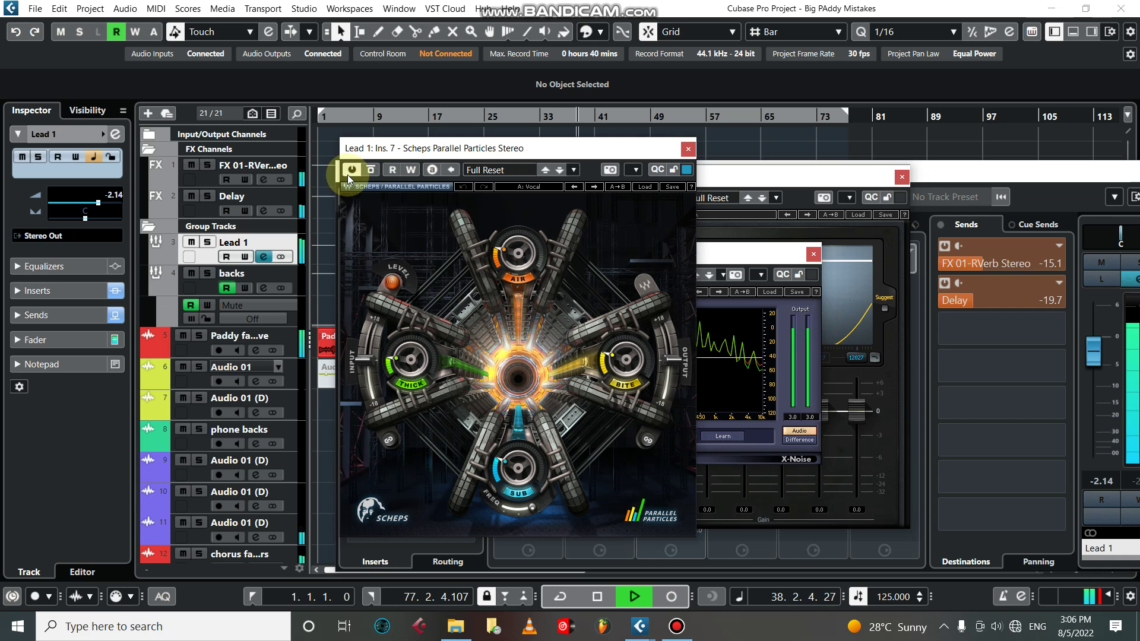
key(space)
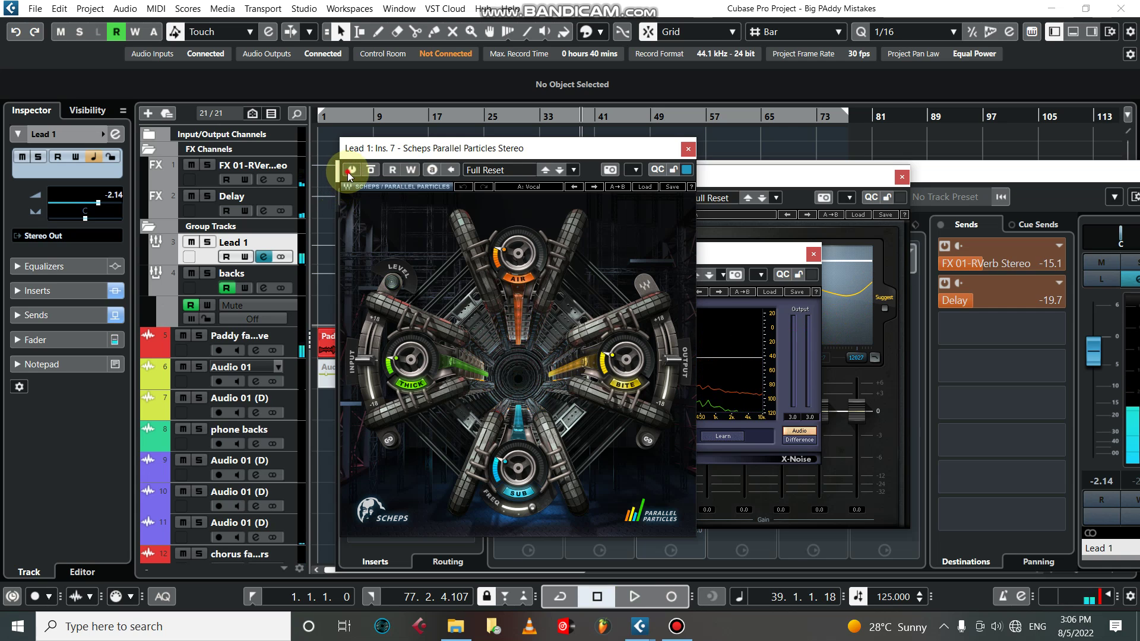
click(349, 172)
key(space)
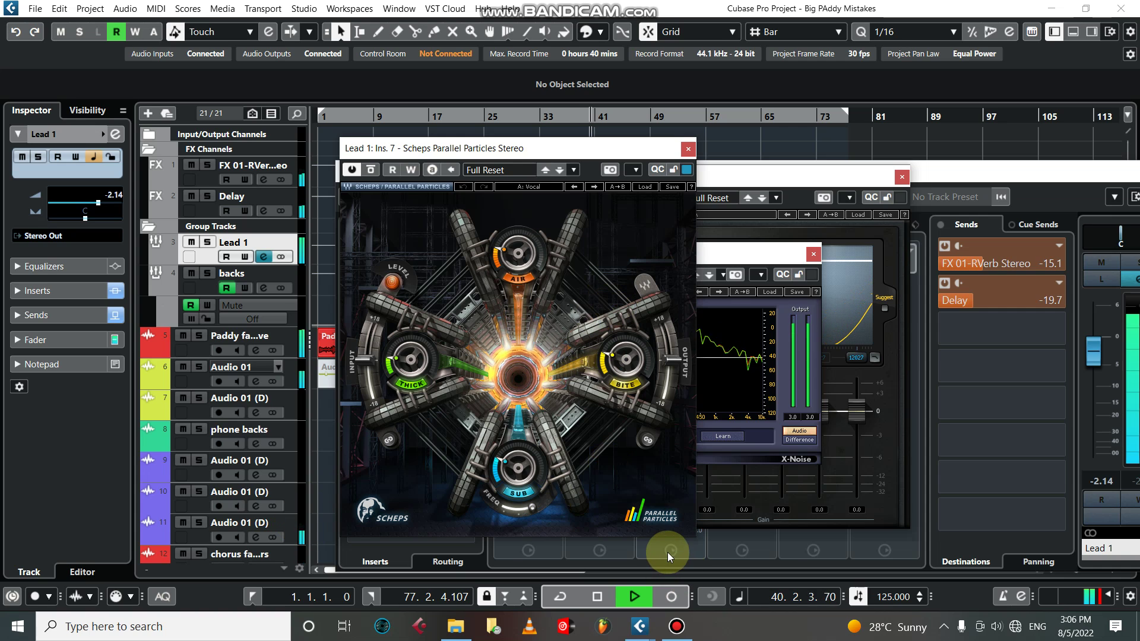
key(space)
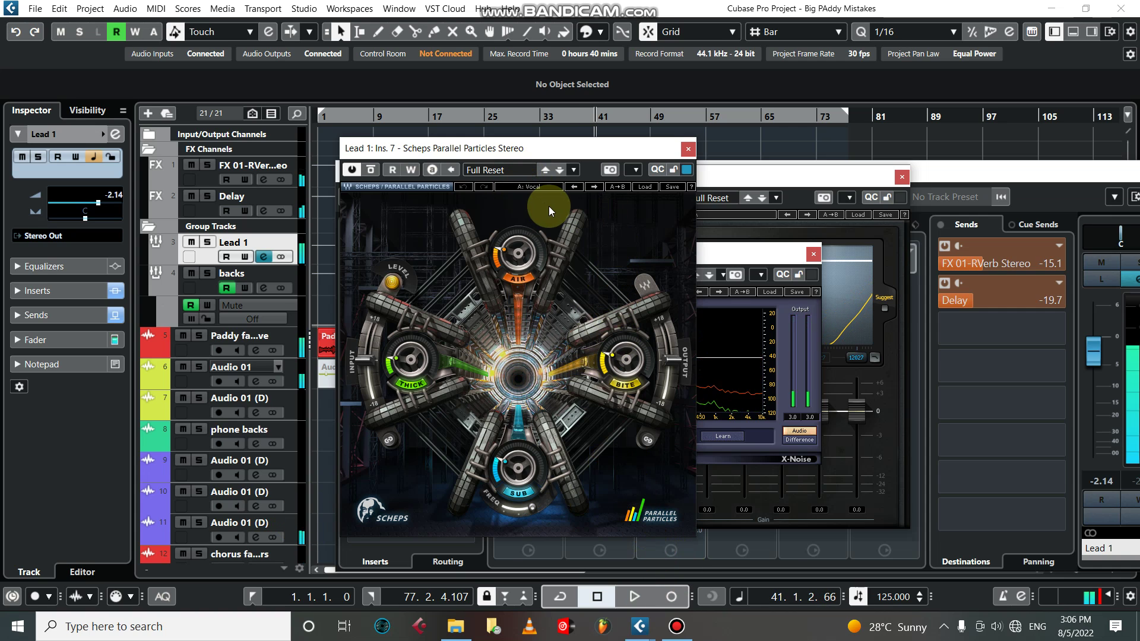
Load the Vocal factory preset into Scheps and play to hear it
click(640, 187)
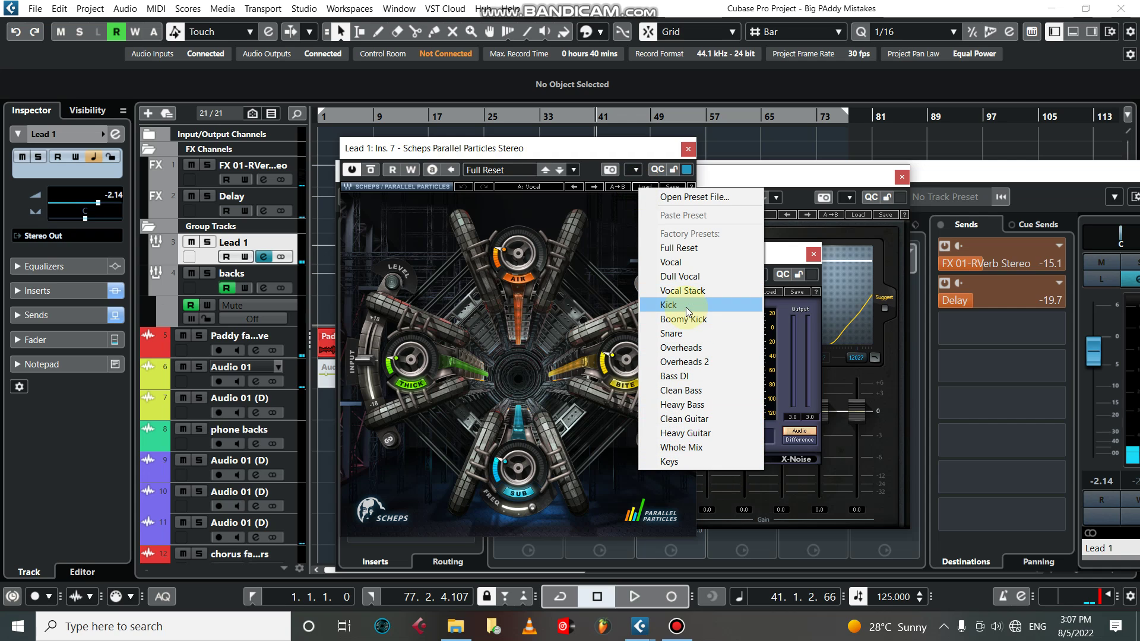
click(686, 262)
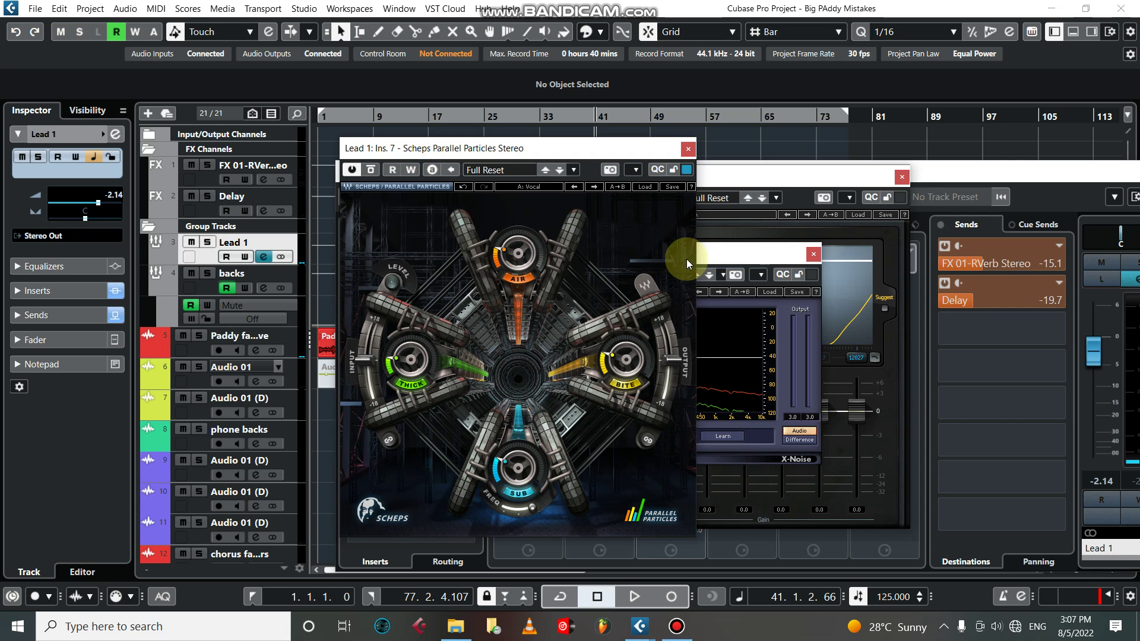
key(space)
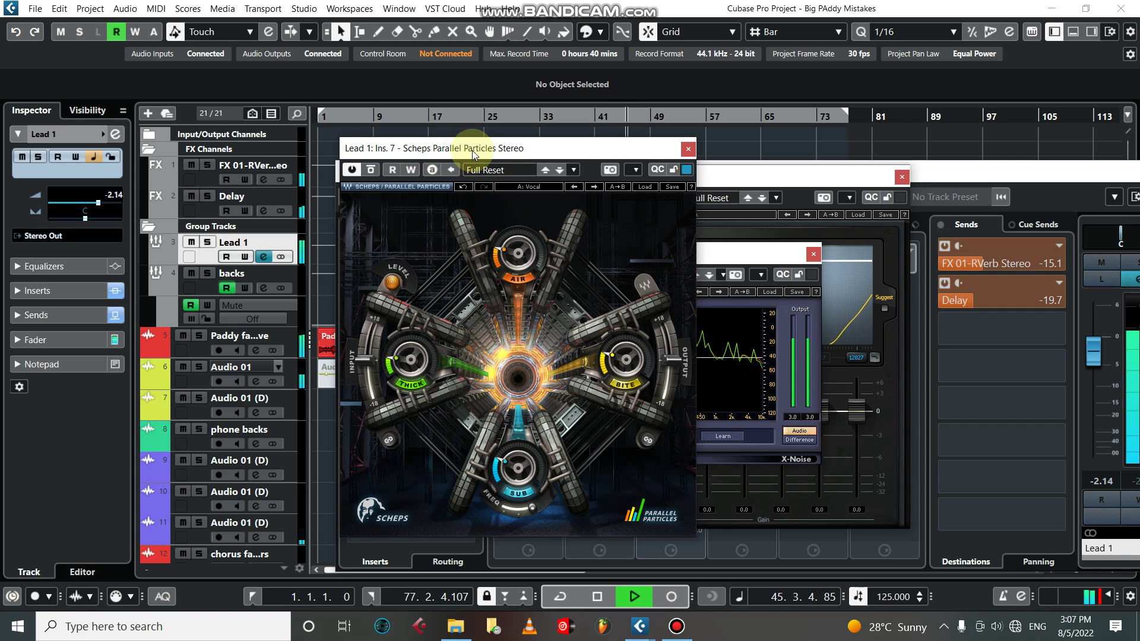
Check the FabFilter Pro-L limiter, then close the Scheps, Pro-L, X-Noise and WNS windows
click(688, 148)
key(space)
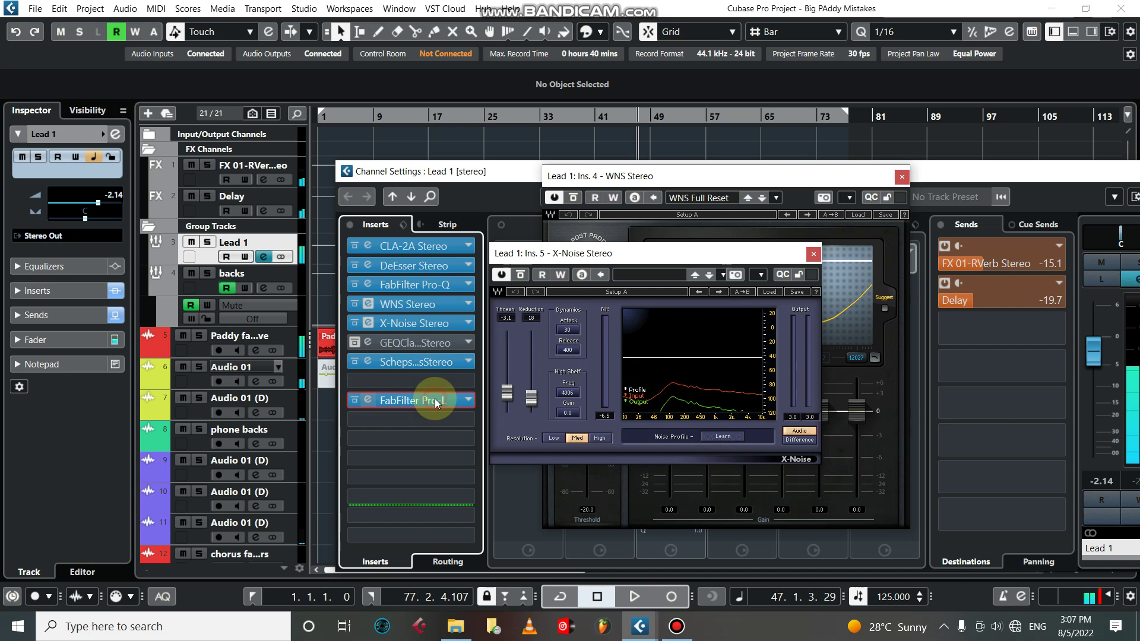
click(433, 399)
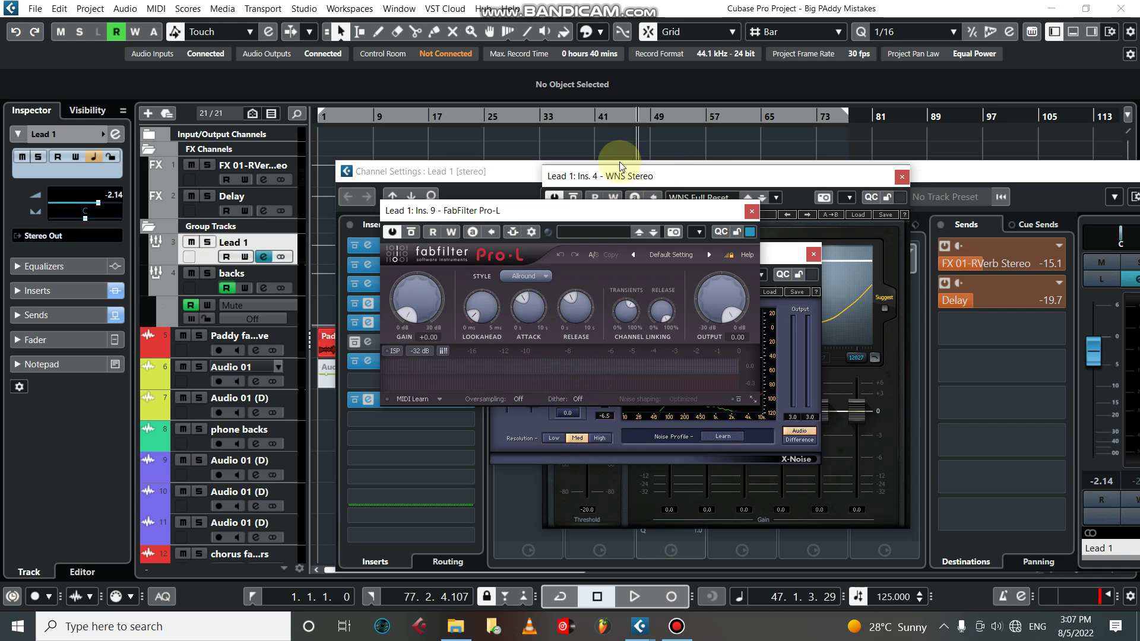
click(750, 212)
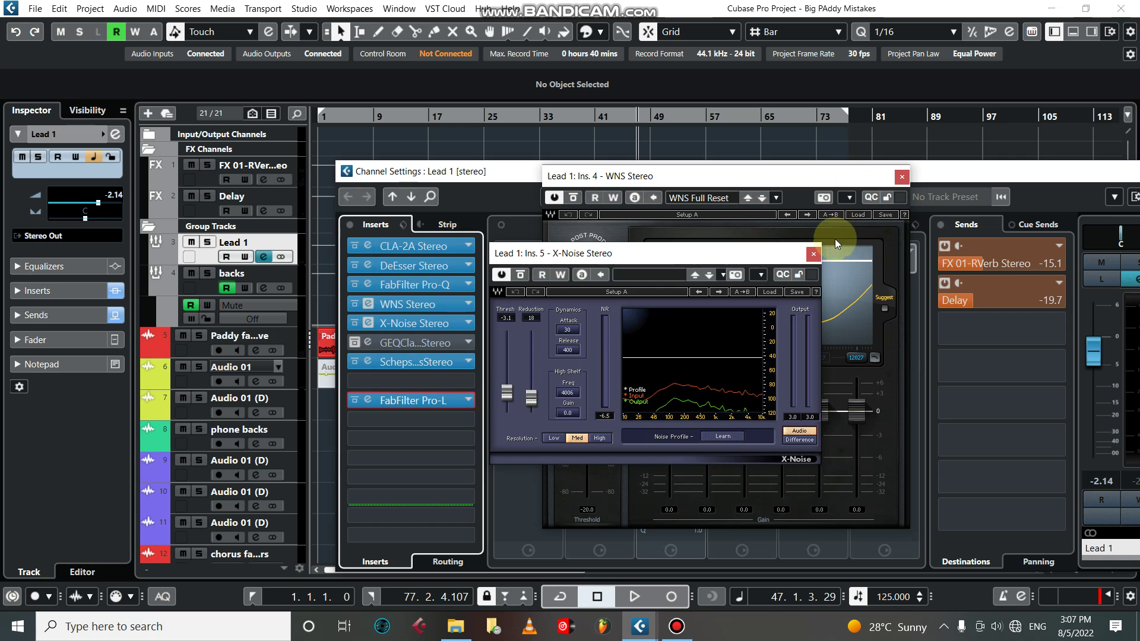
click(815, 254)
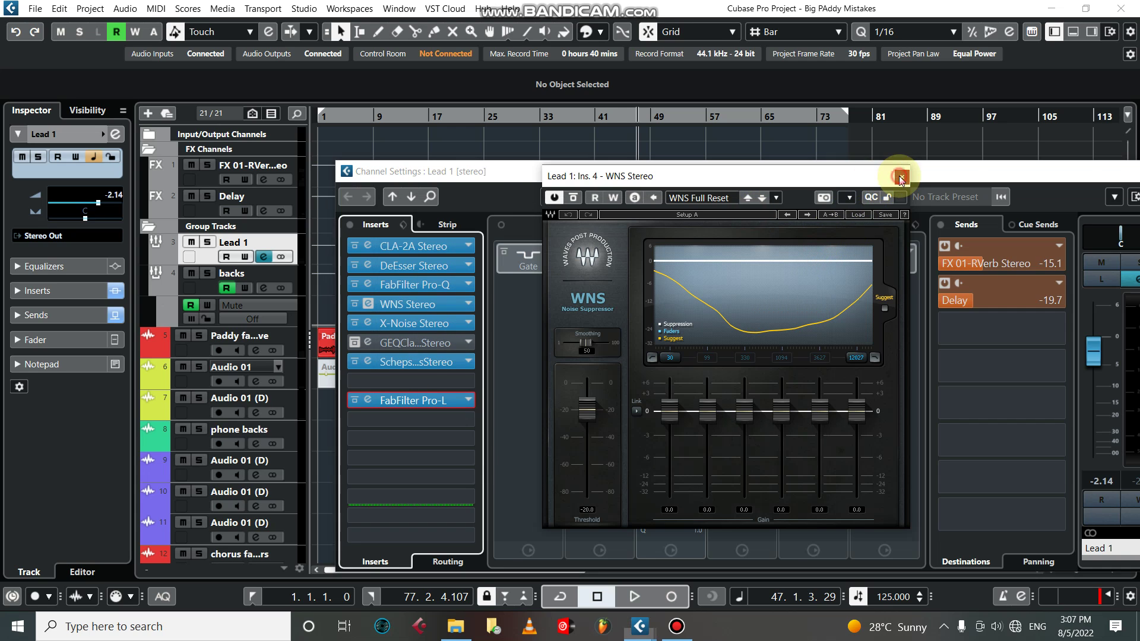
click(900, 176)
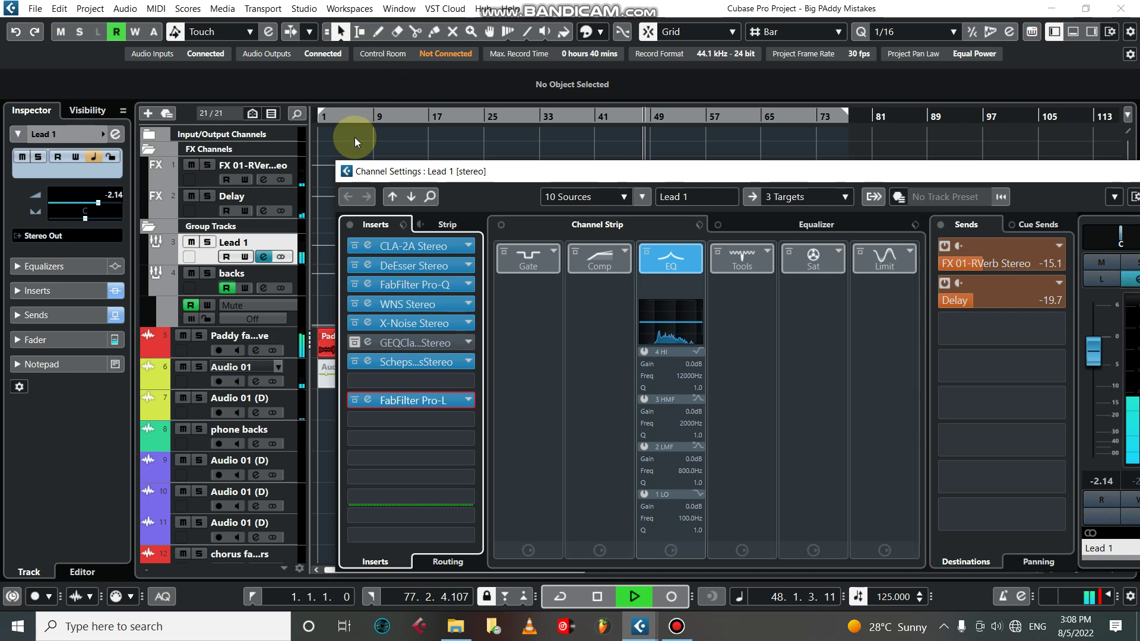
Close the Lead 1 channel settings and play the song from bar 1, scrolling the track list down
key(Escape)
key(space)
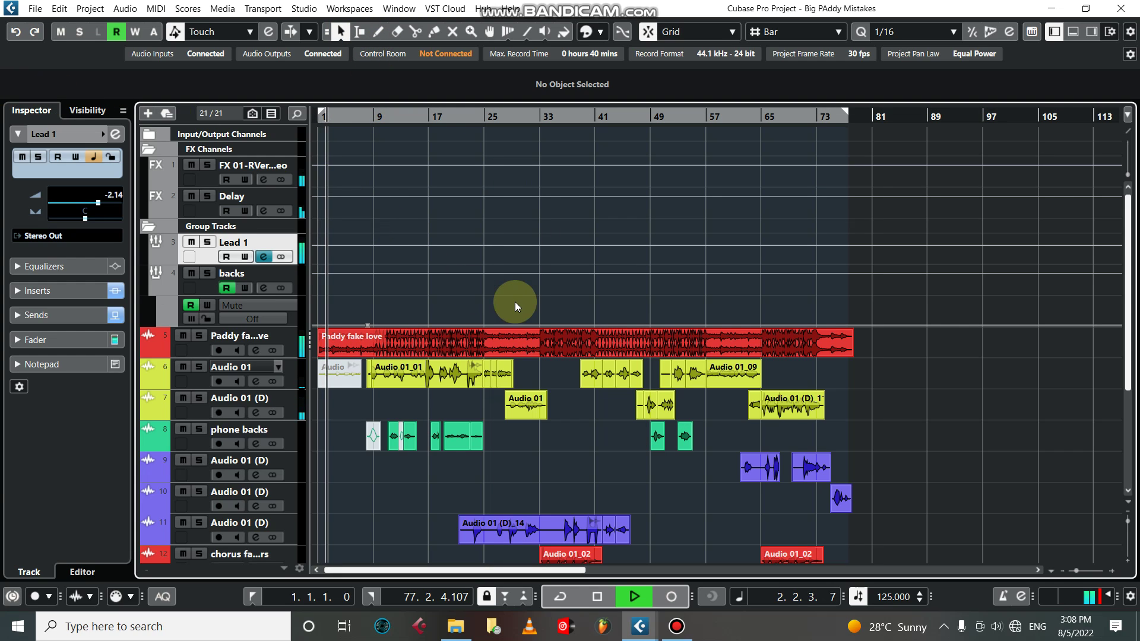
scroll(515, 303, down, 3)
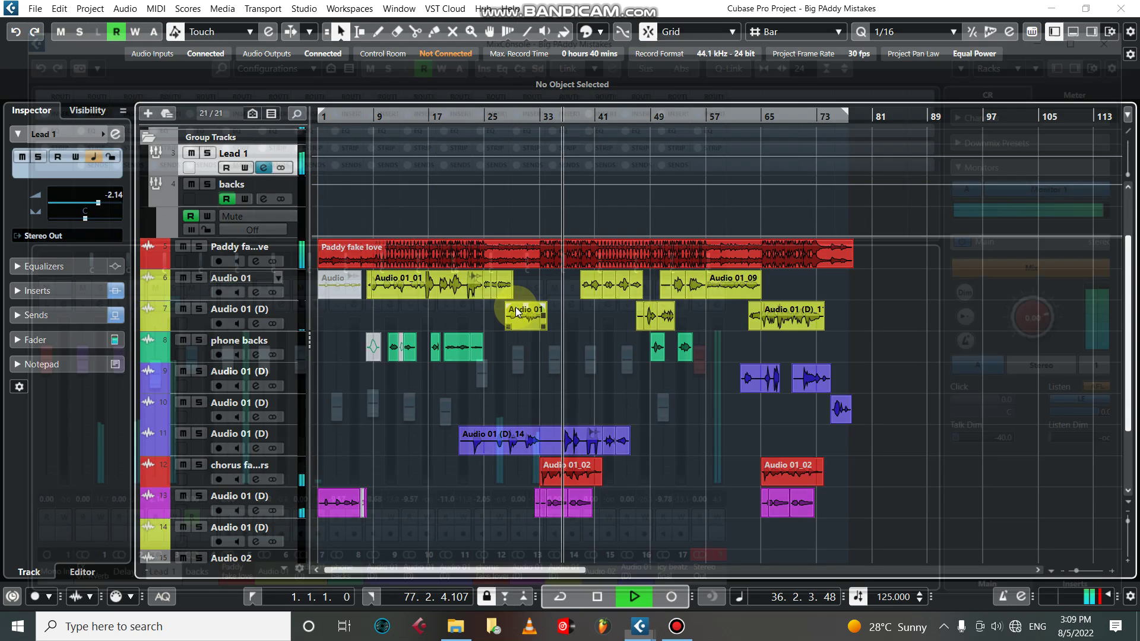
Open the MixConsole and bring up Stereo Out's SuperVision meter, showing true peaks around +3.19 dB
key(F3)
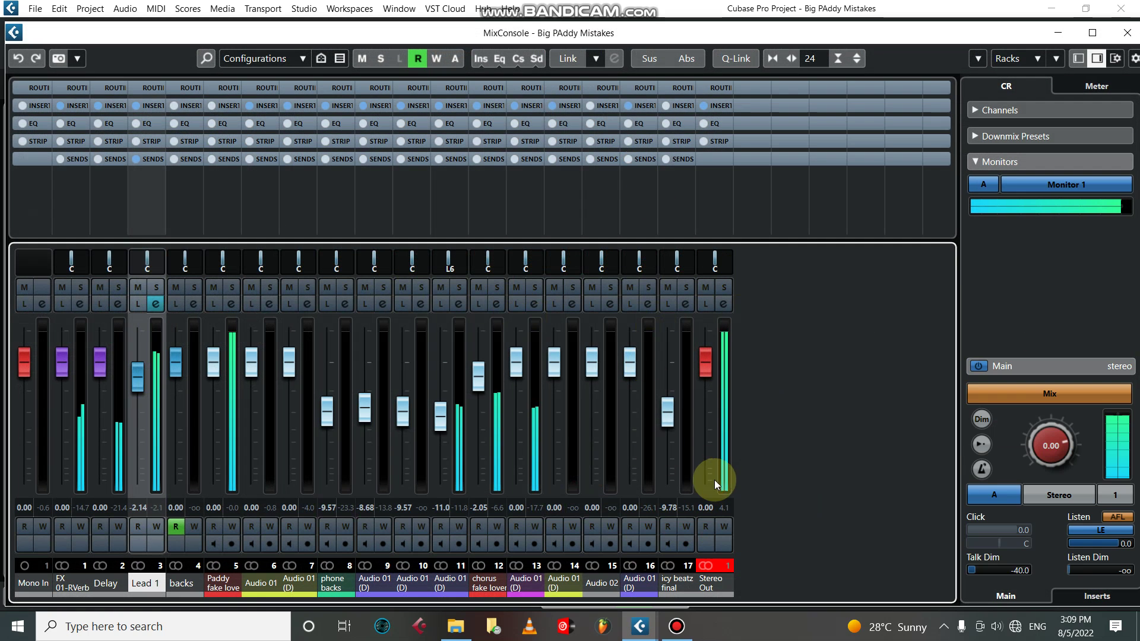
click(723, 304)
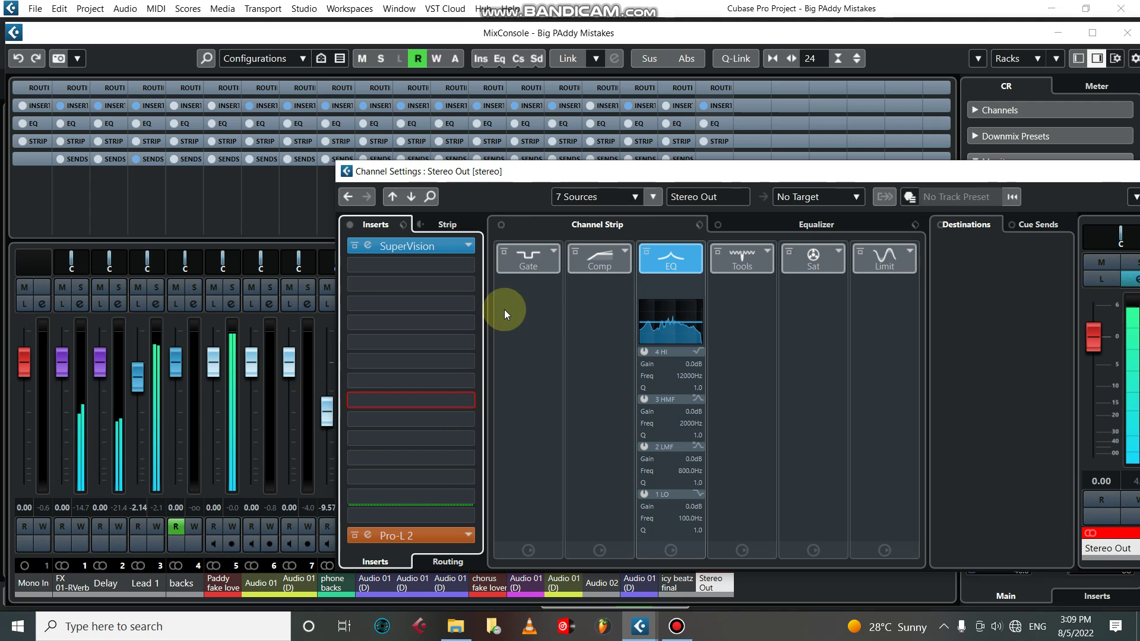
click(434, 248)
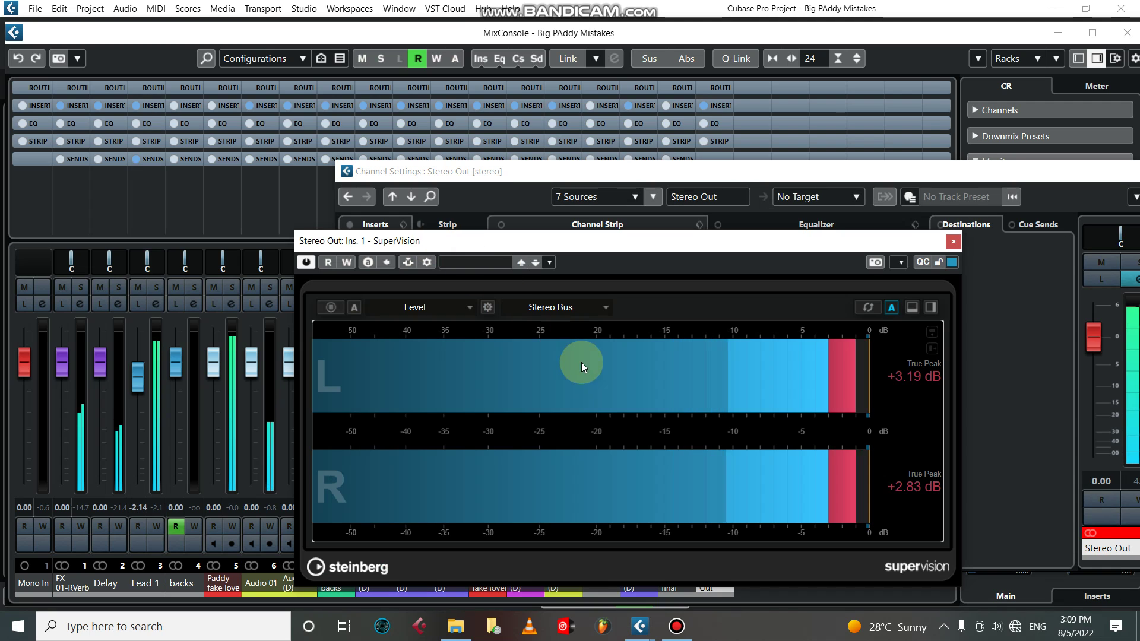